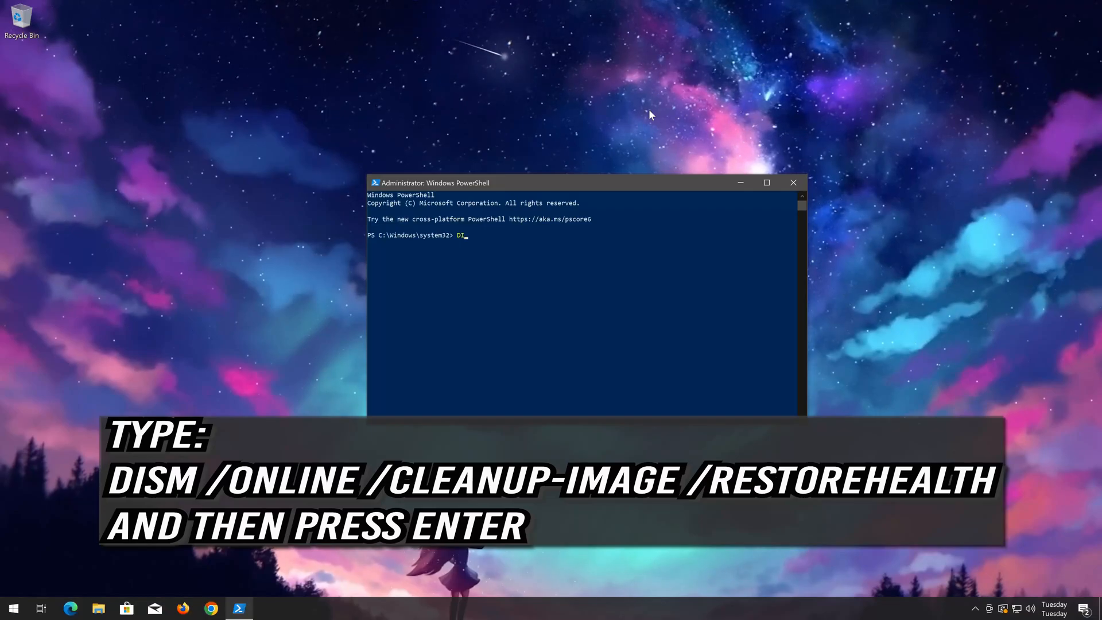
Step: Complete and run the command DISM /online /cleanup-image /RestoreHealth in the administrator PowerShell session
type("/online")
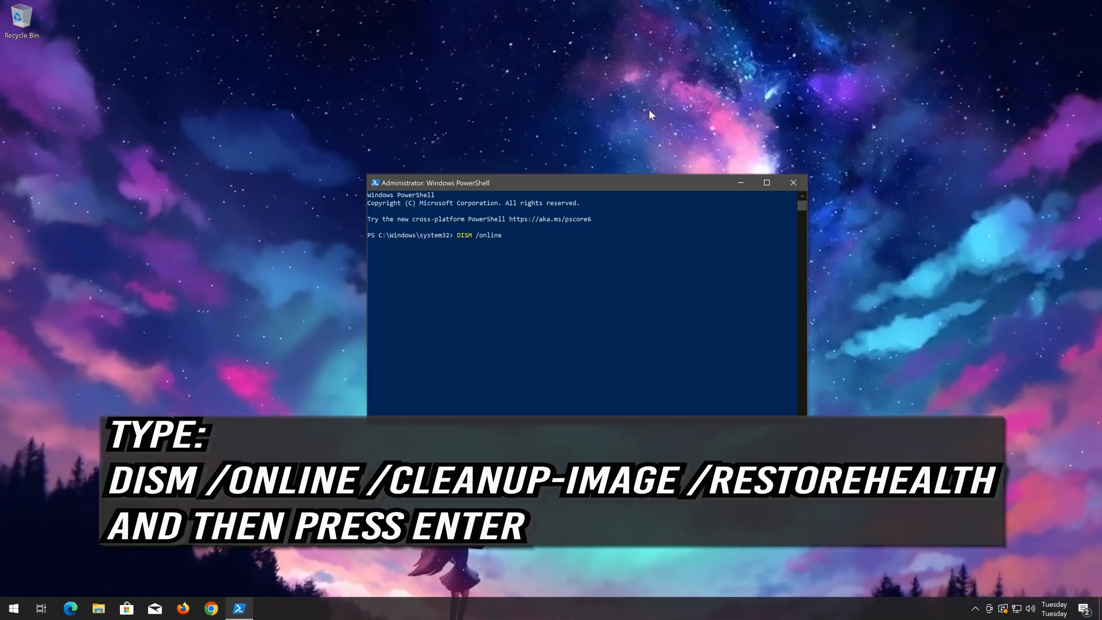
type(" /")
type("clea")
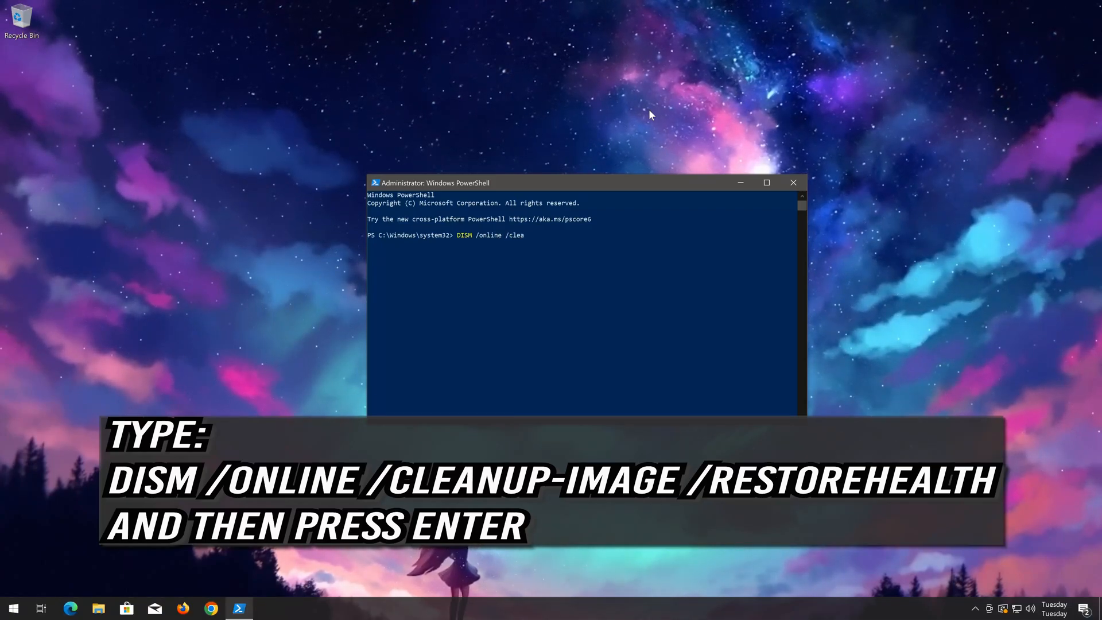
type("nup-")
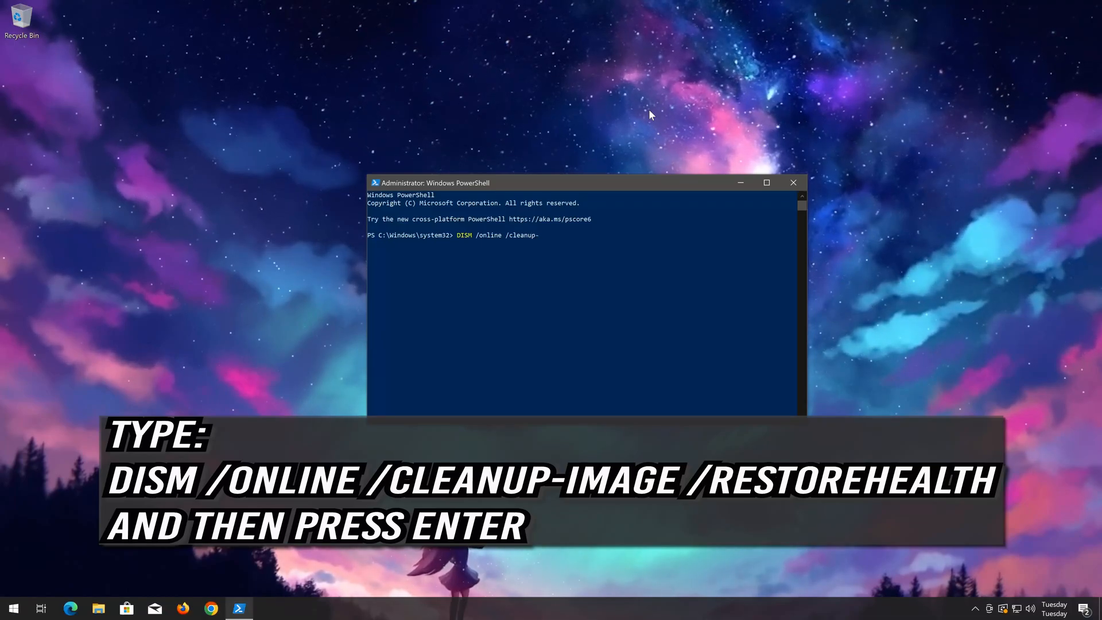
type("image")
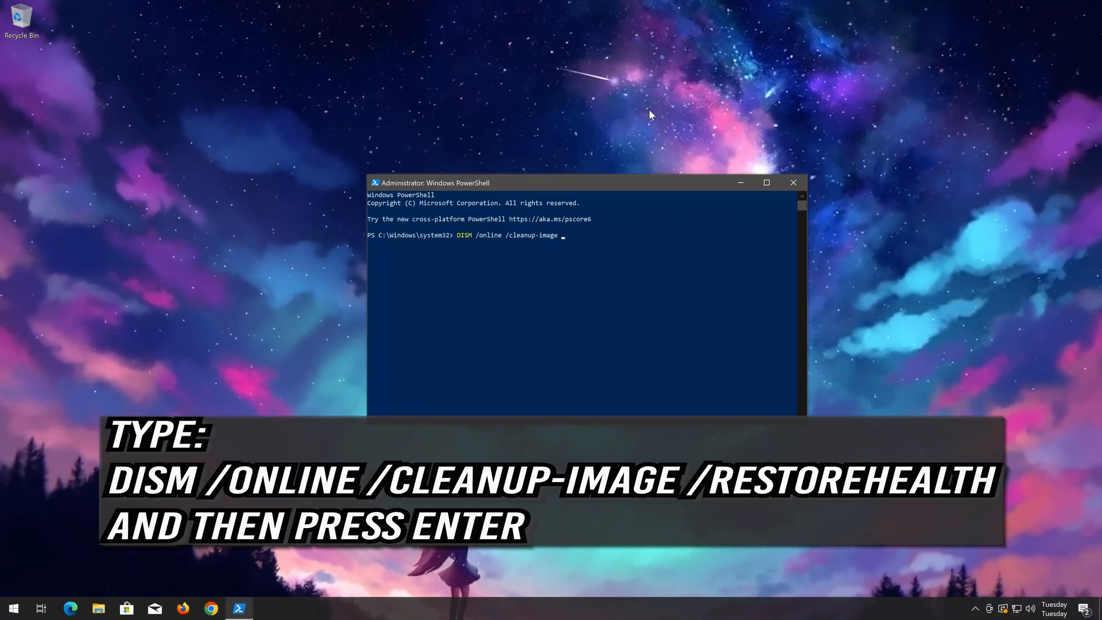
type(" /Resto")
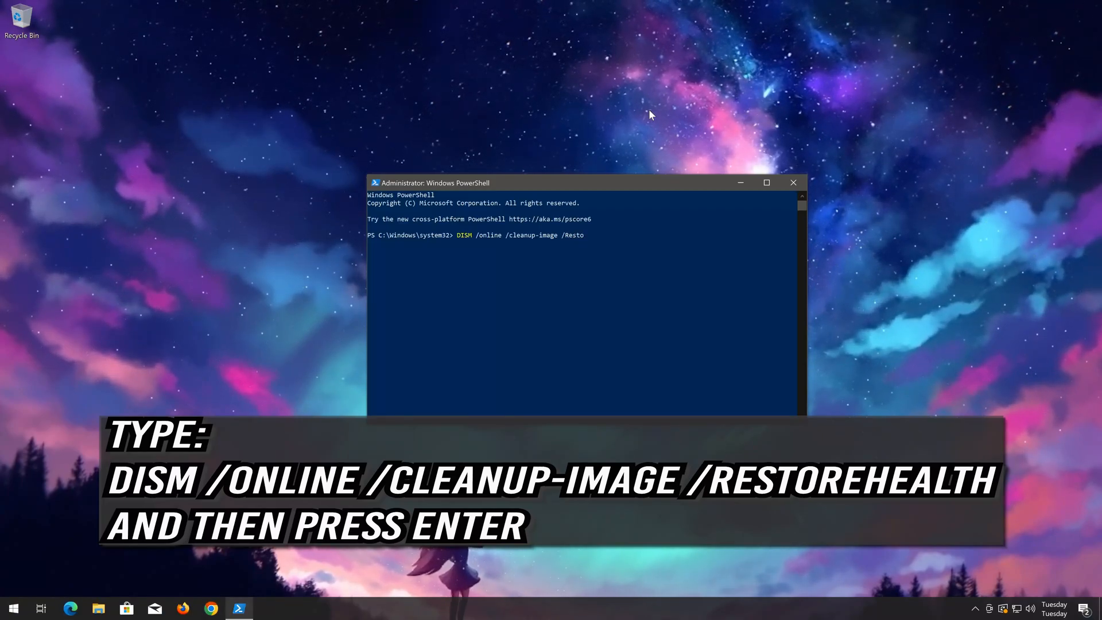
type("reH")
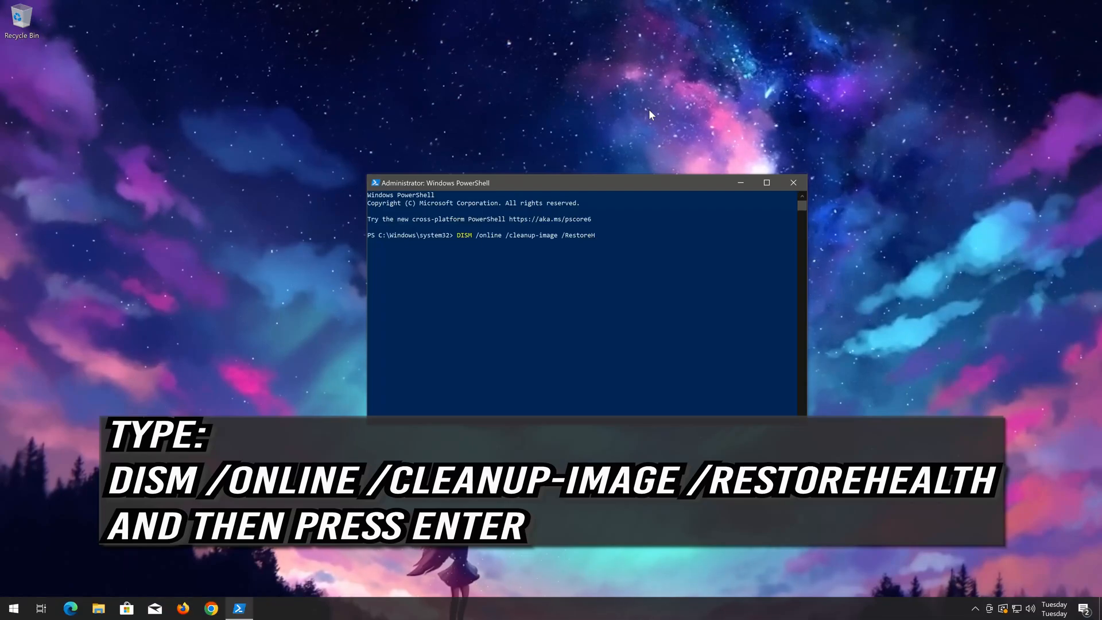
type("ealth")
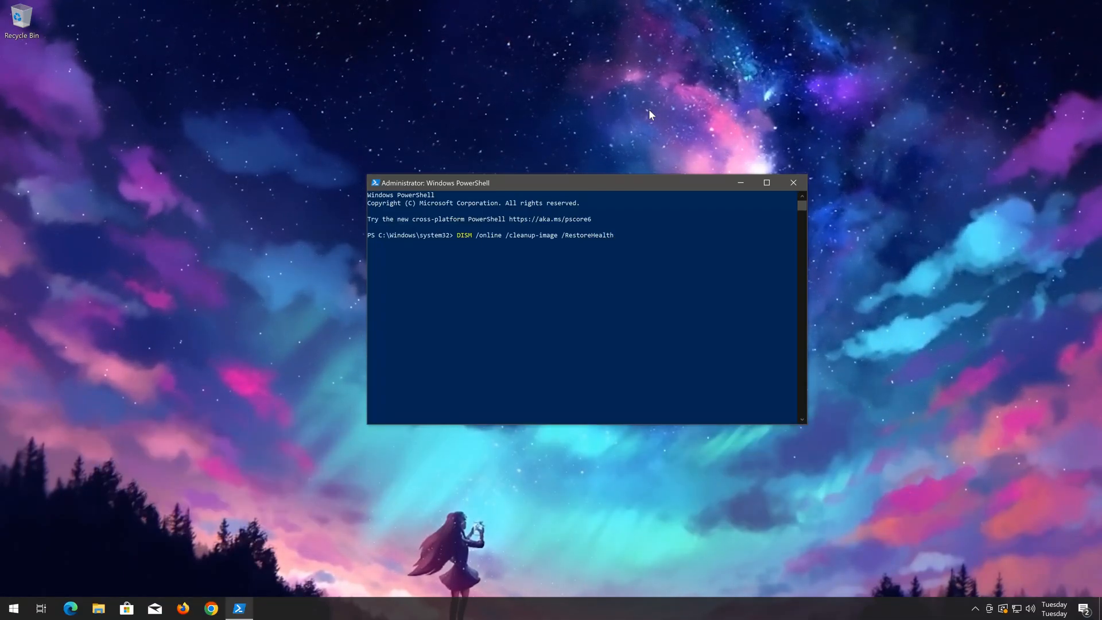
key("Return")
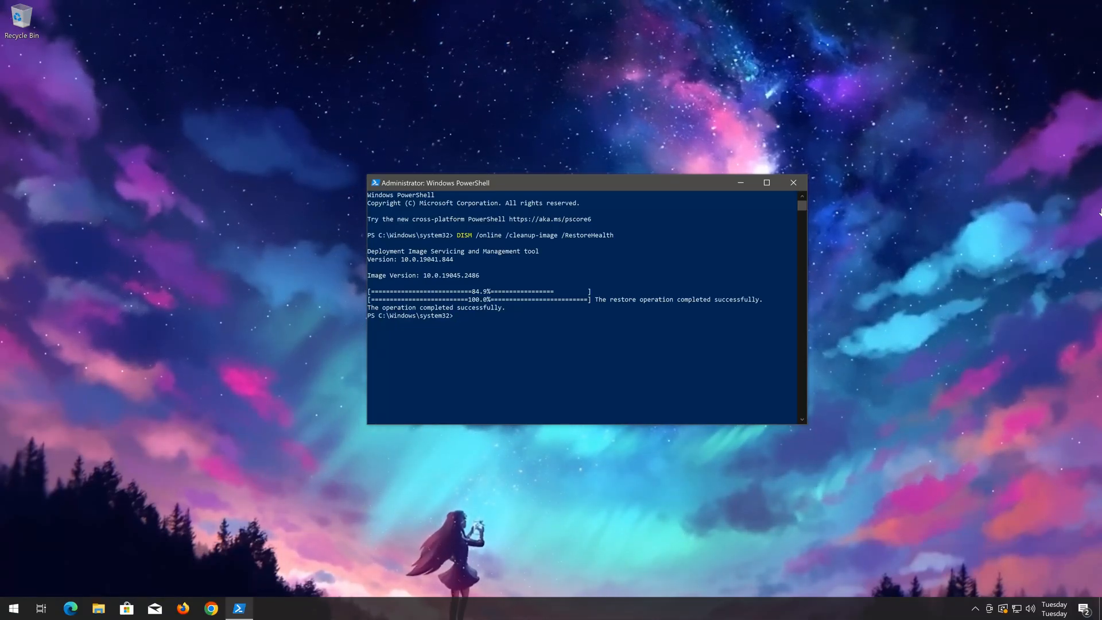
Step: End the PowerShell session with the exit command
type("exi")
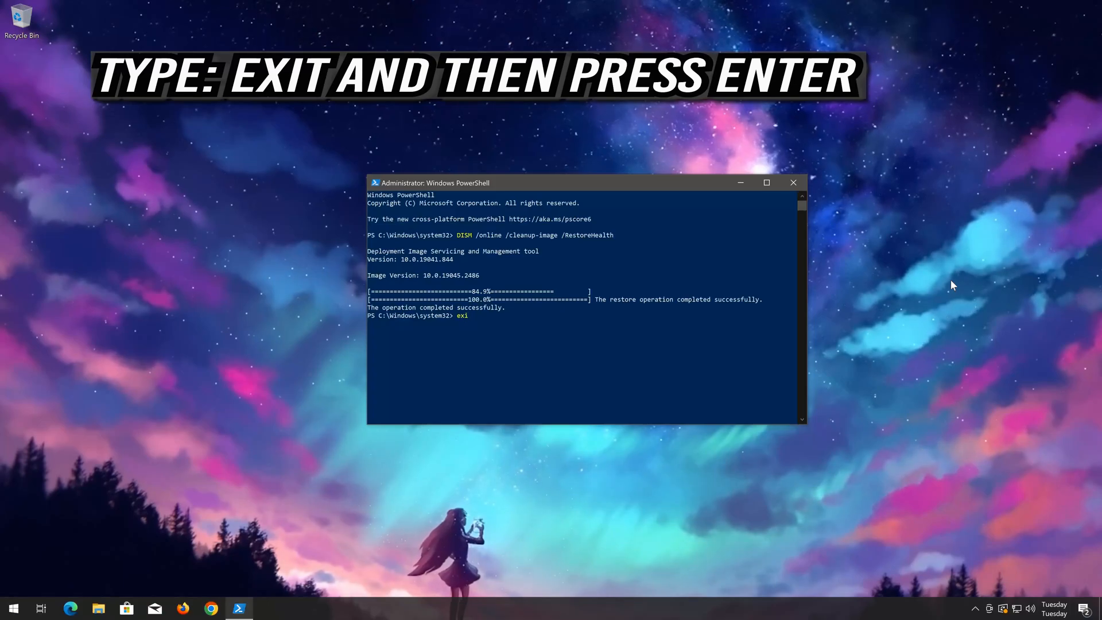
type("t")
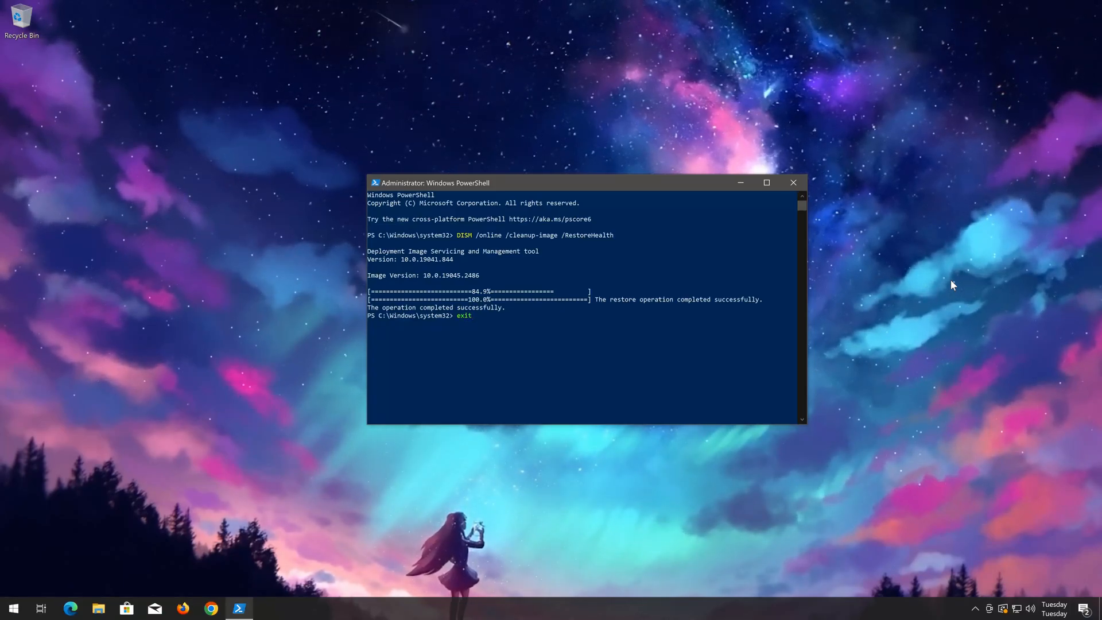
key("Return")
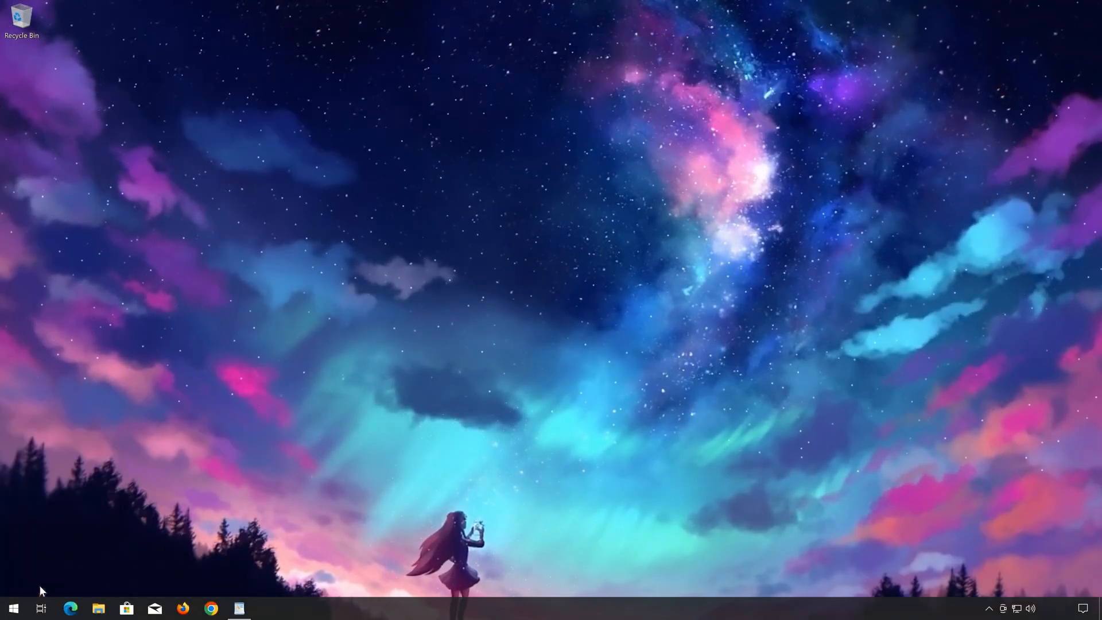
Step: Search for notepad, open a blank Notepad window, and shrink and reposition it near the middle of the desktop
left_click(15, 609)
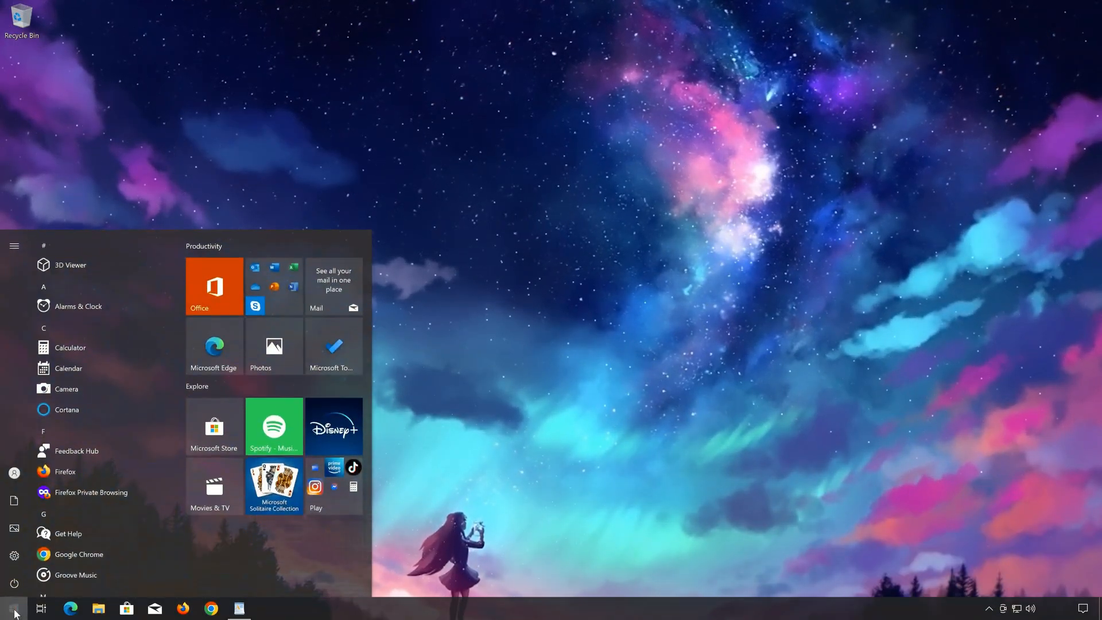
type("notepad")
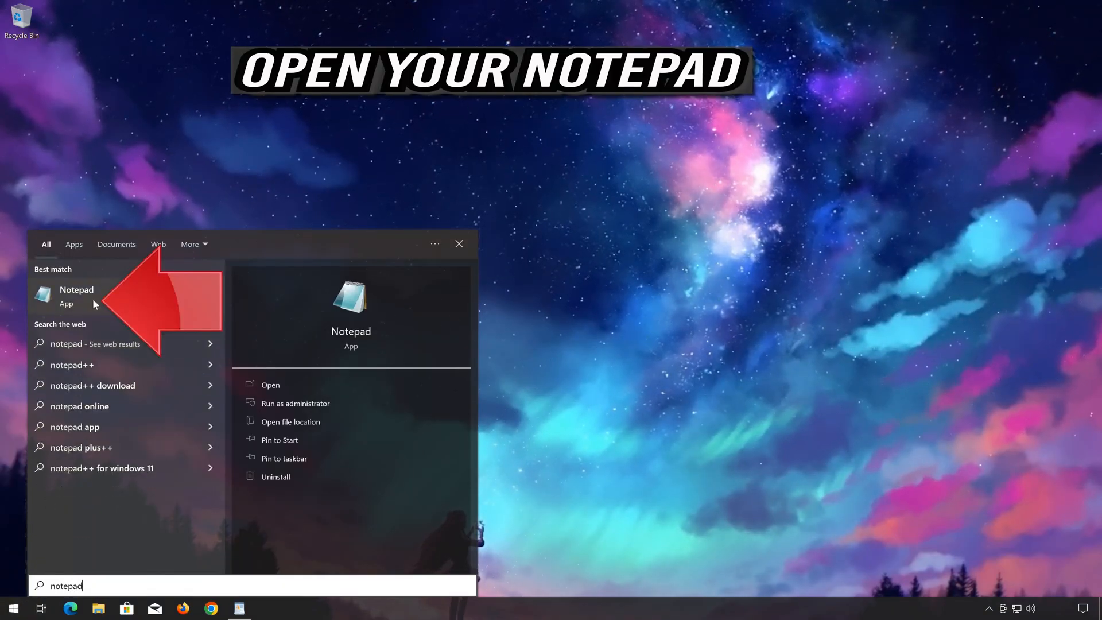
left_click(141, 295)
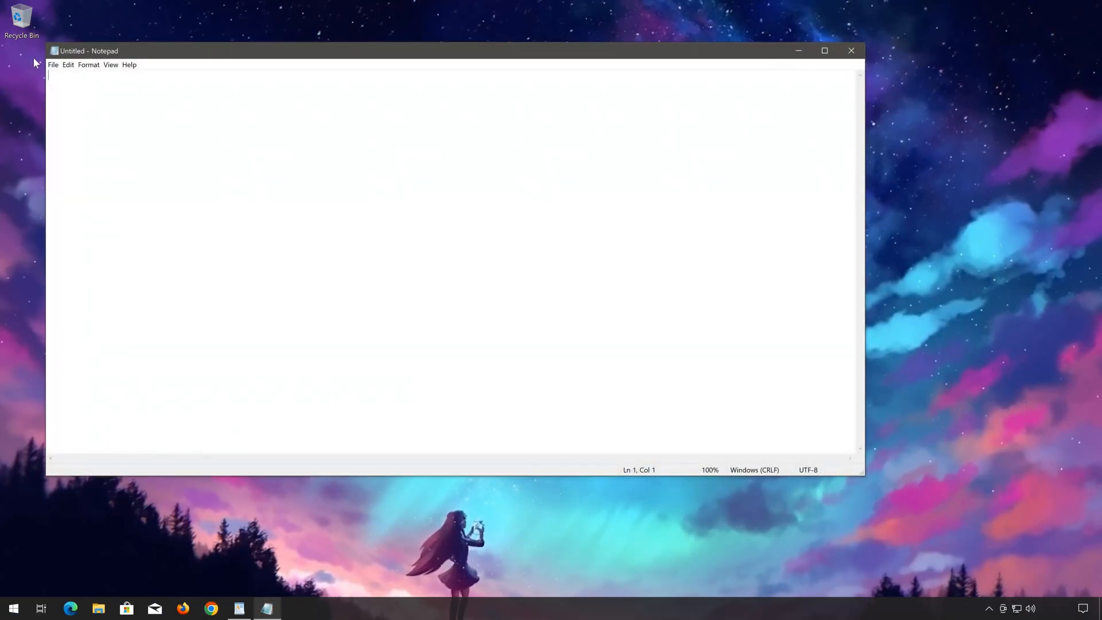
left_click_drag(47, 43, 400, 196)
left_click_drag(475, 205, 479, 173)
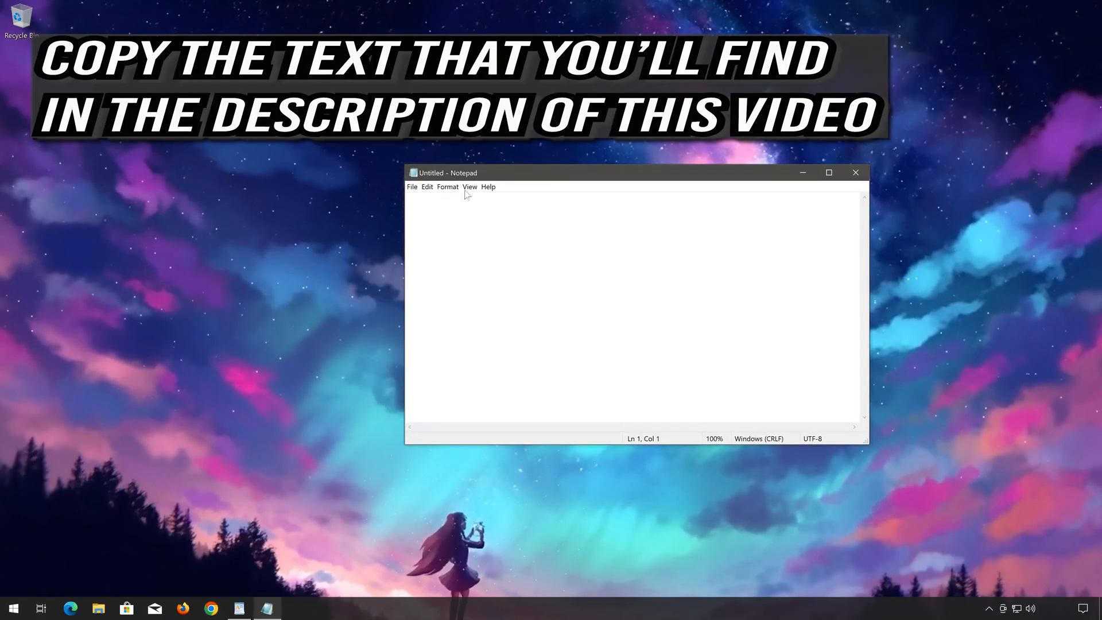
Step: Copy the service-reset commands from the other open text document and paste them into the blank Notepad file
left_click(238, 610)
left_click_drag(595, 302, 574, 197)
right_click(584, 204)
left_click(597, 225)
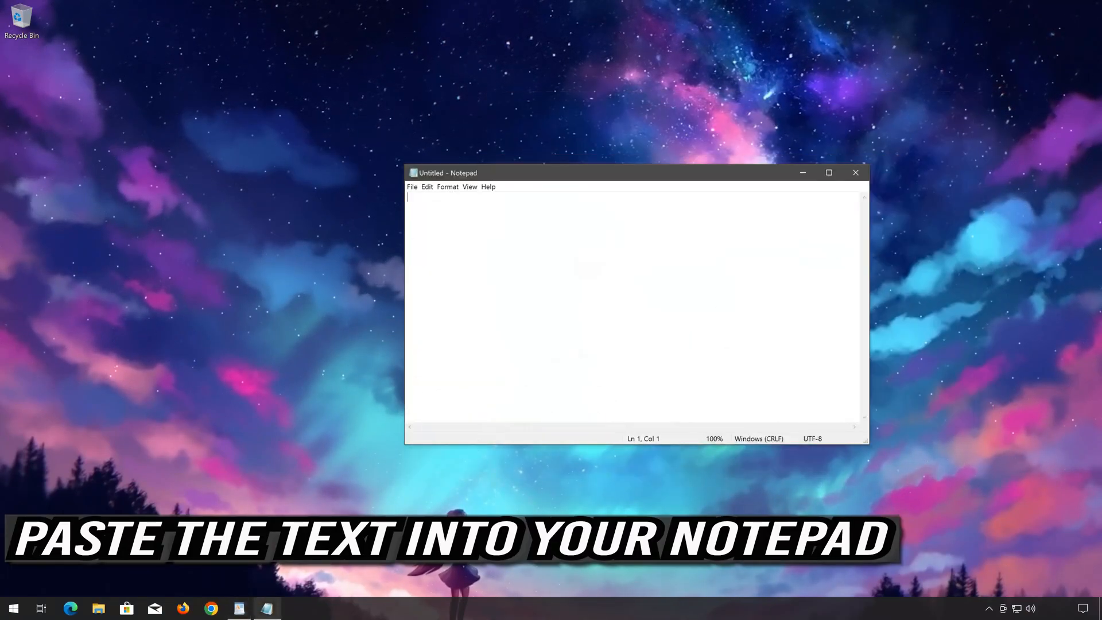
right_click(527, 216)
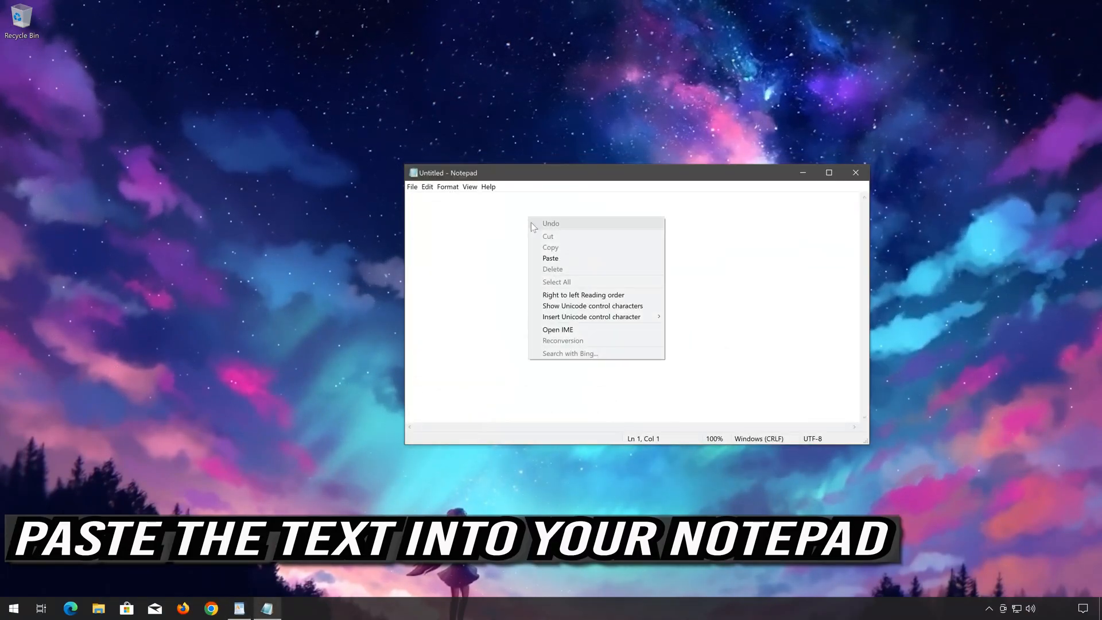
left_click(545, 256)
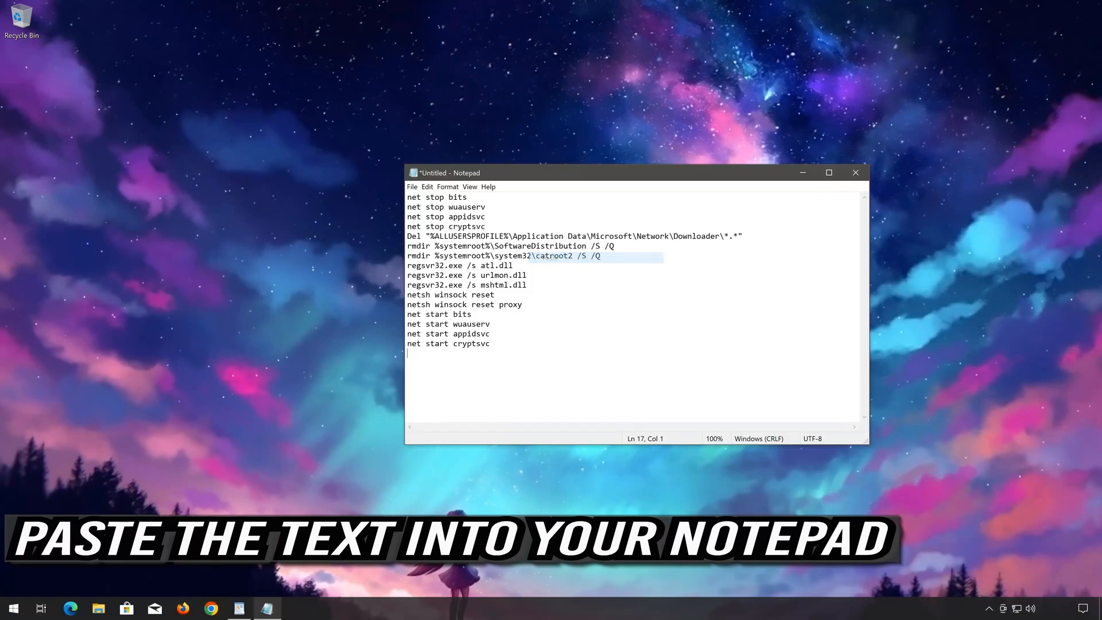
Step: Save the commands to the Desktop as fix.bat with the file type All Files, and close Notepad
left_click(413, 187)
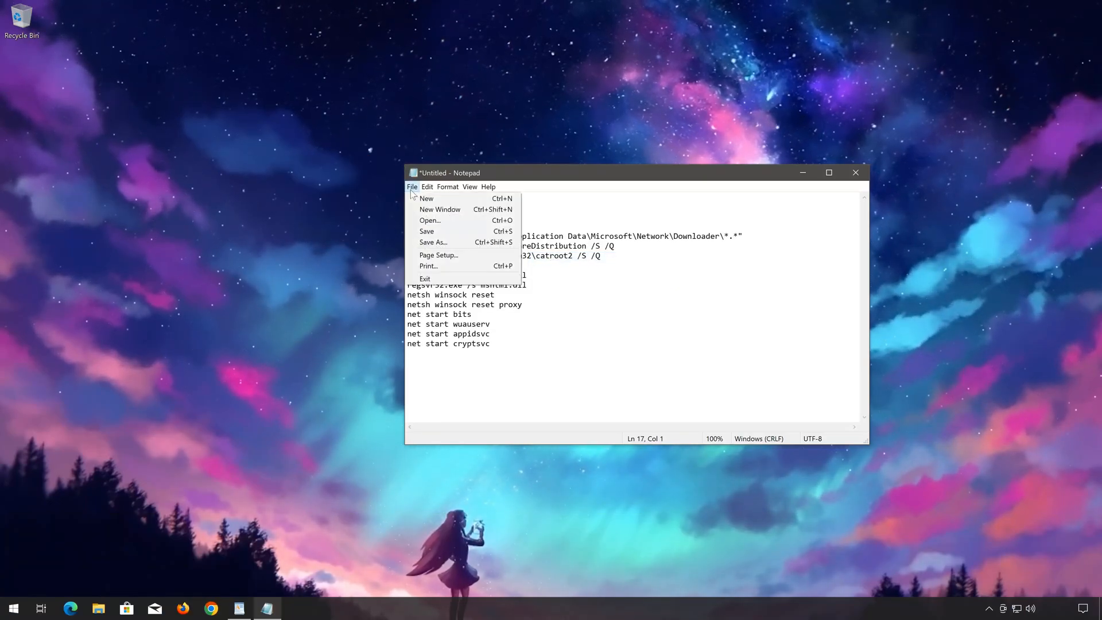
left_click(459, 242)
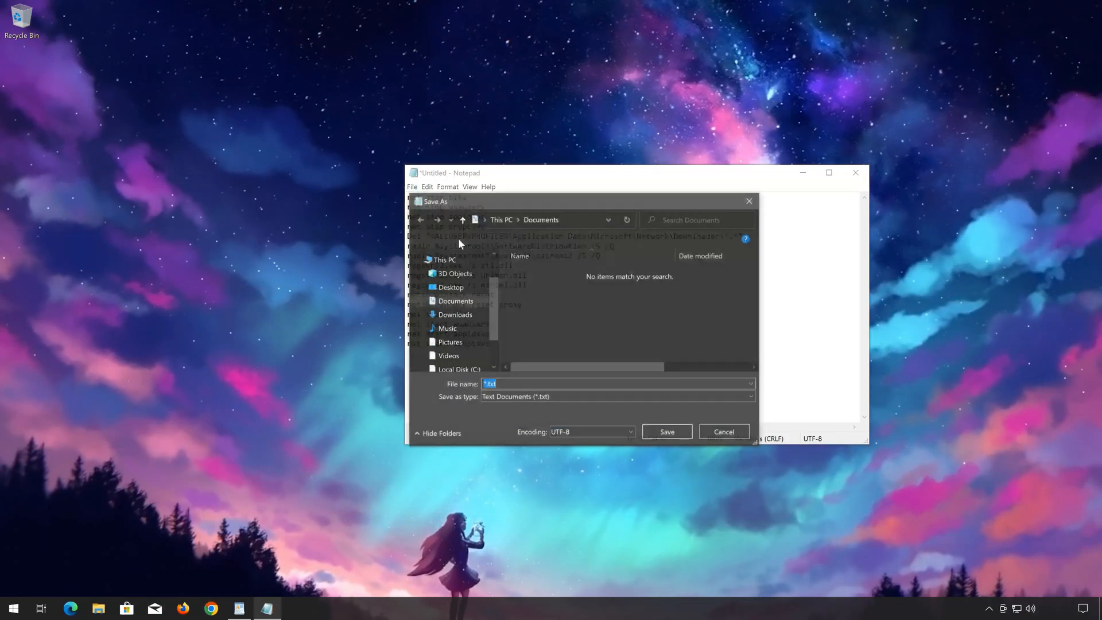
left_click(450, 288)
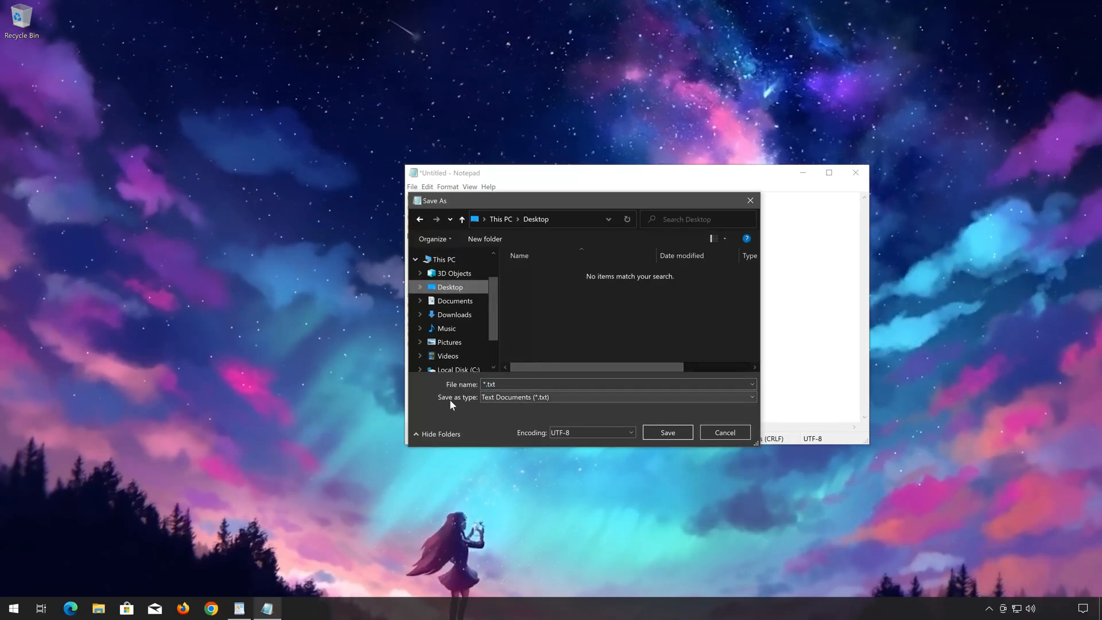
left_click(502, 398)
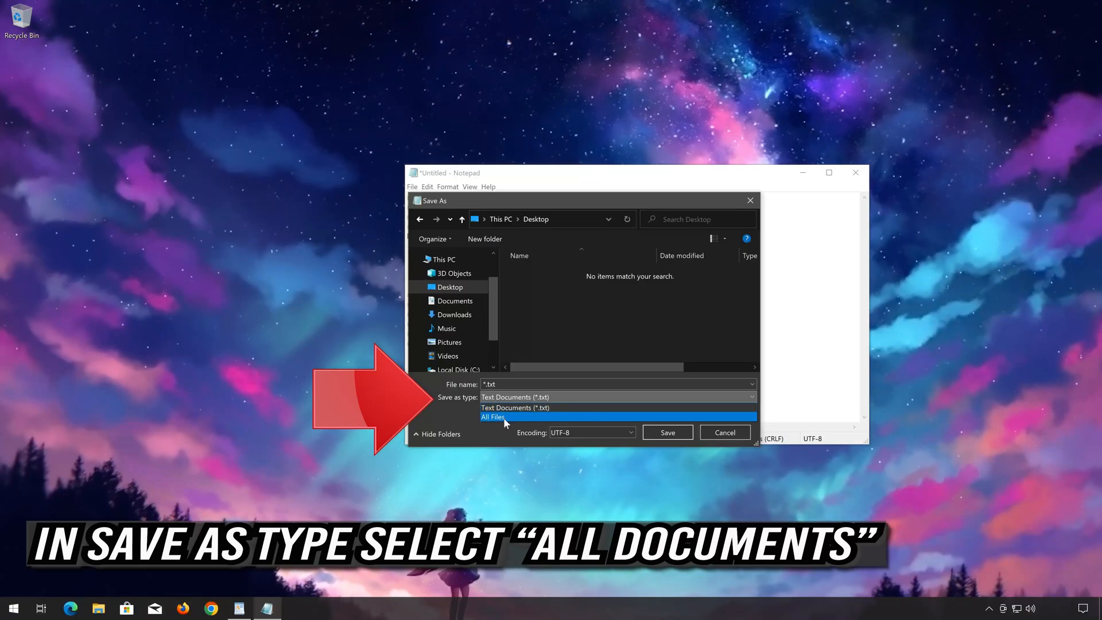
left_click(503, 418)
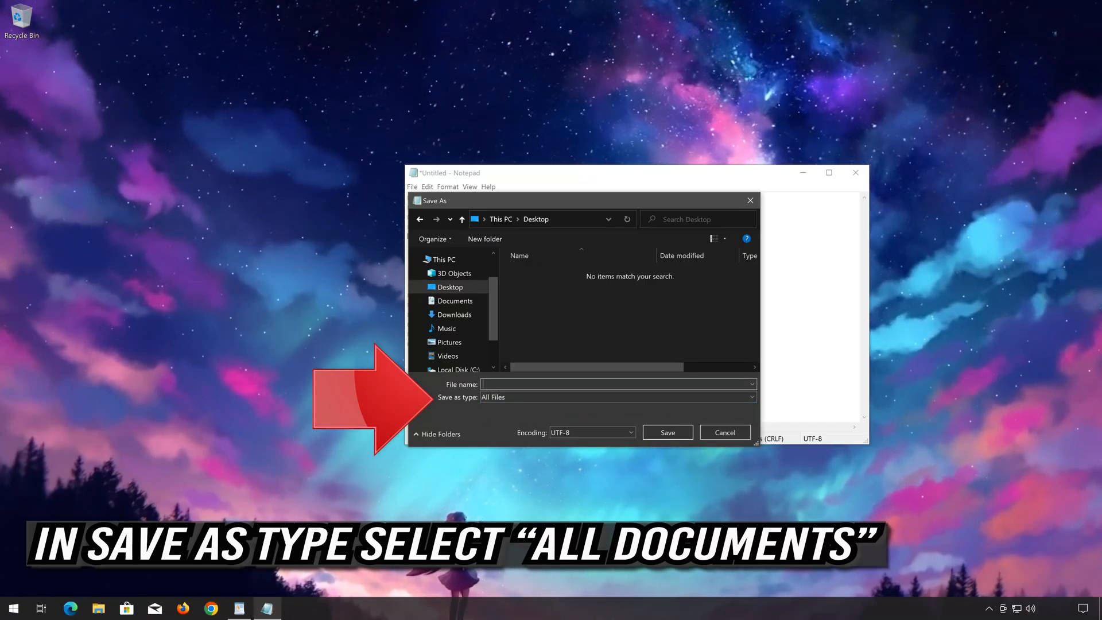
type("fix")
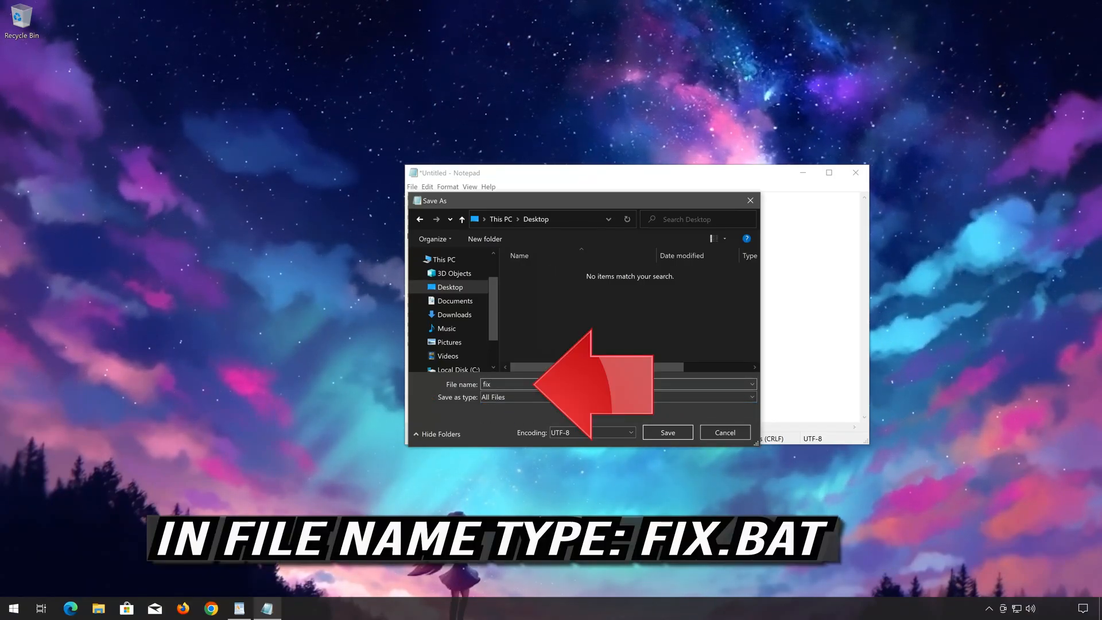
type(".bat")
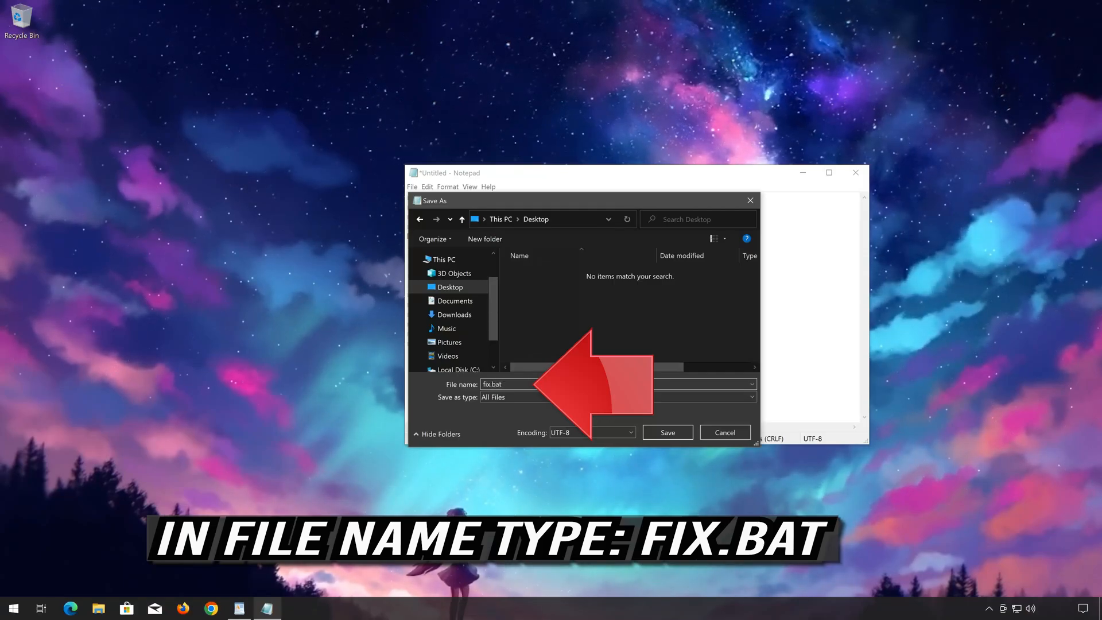
left_click(665, 433)
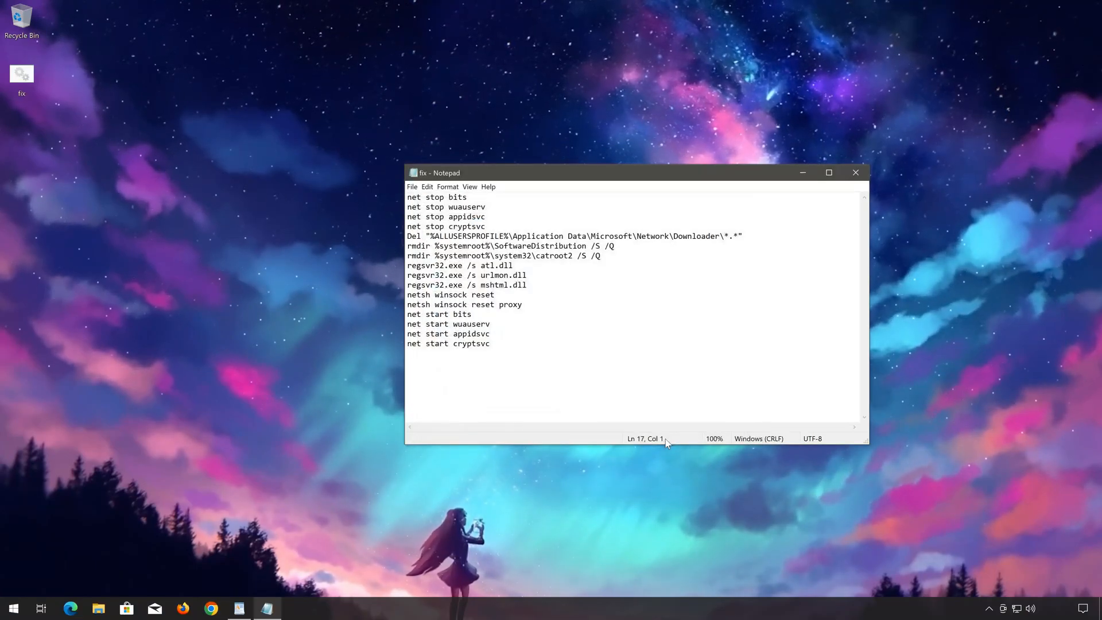
left_click(855, 173)
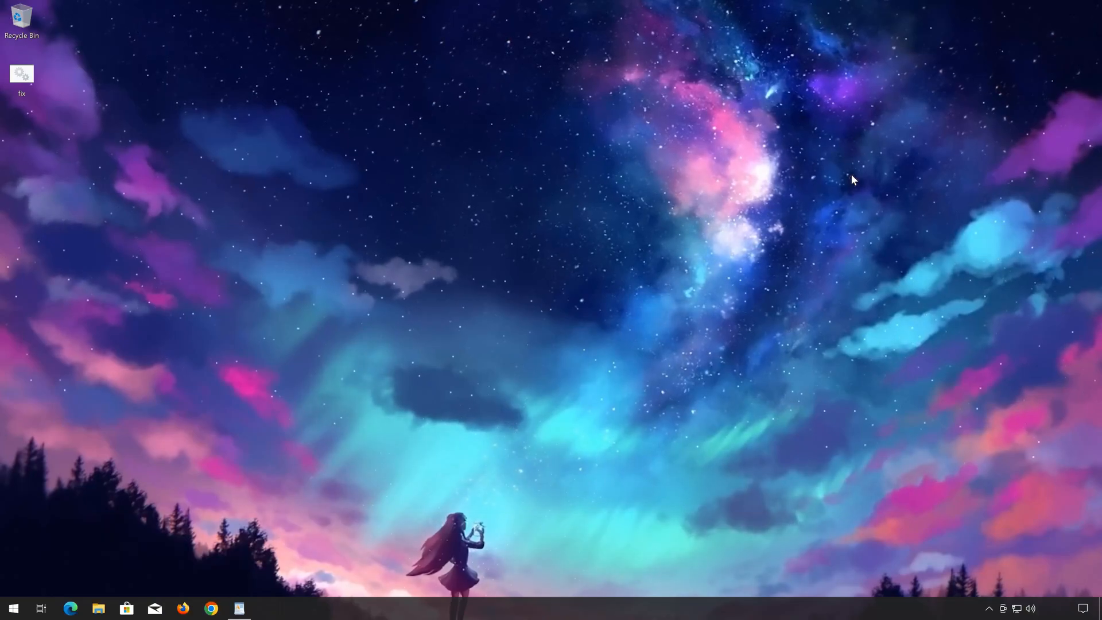
Step: Run the fix batch file on the desktop as administrator, allow the changes, and answer y to deleting the Downloader files
left_click(20, 79)
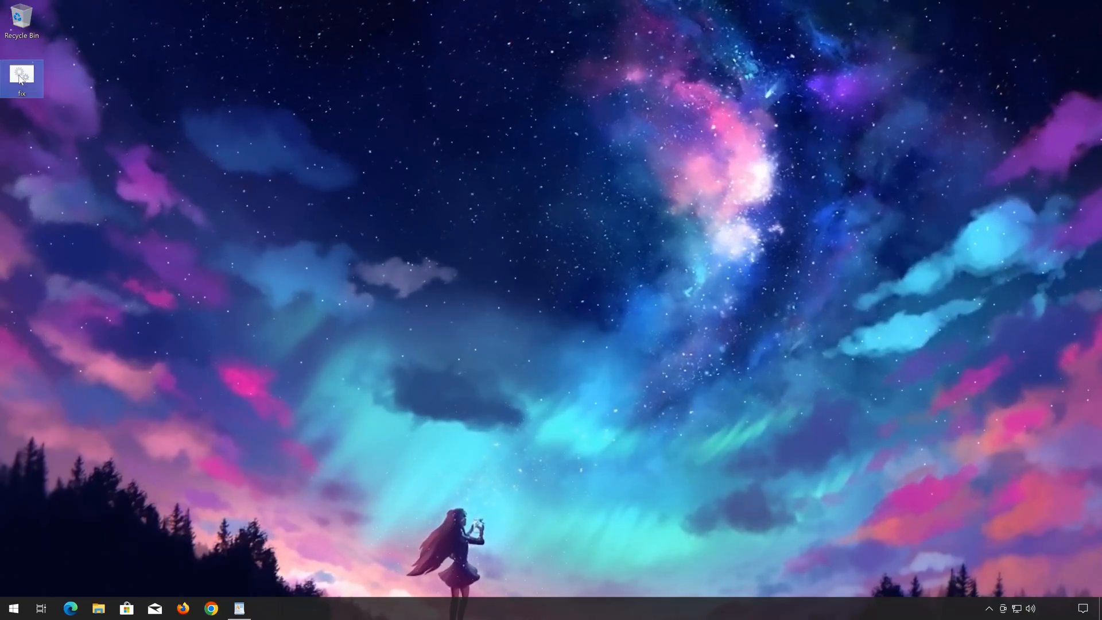
right_click(21, 79)
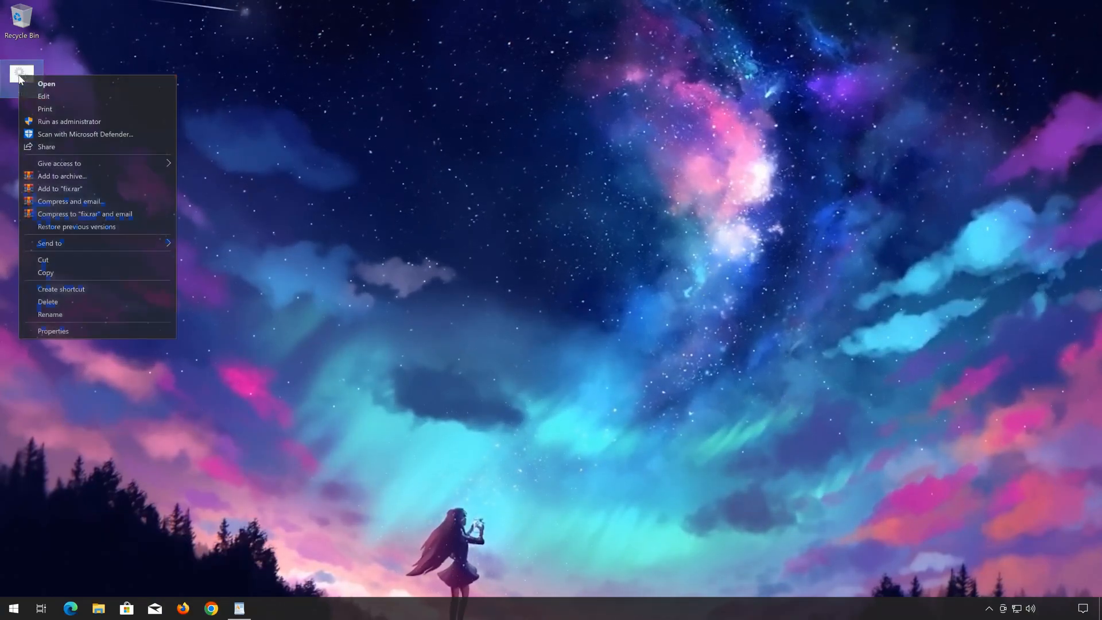
left_click(83, 122)
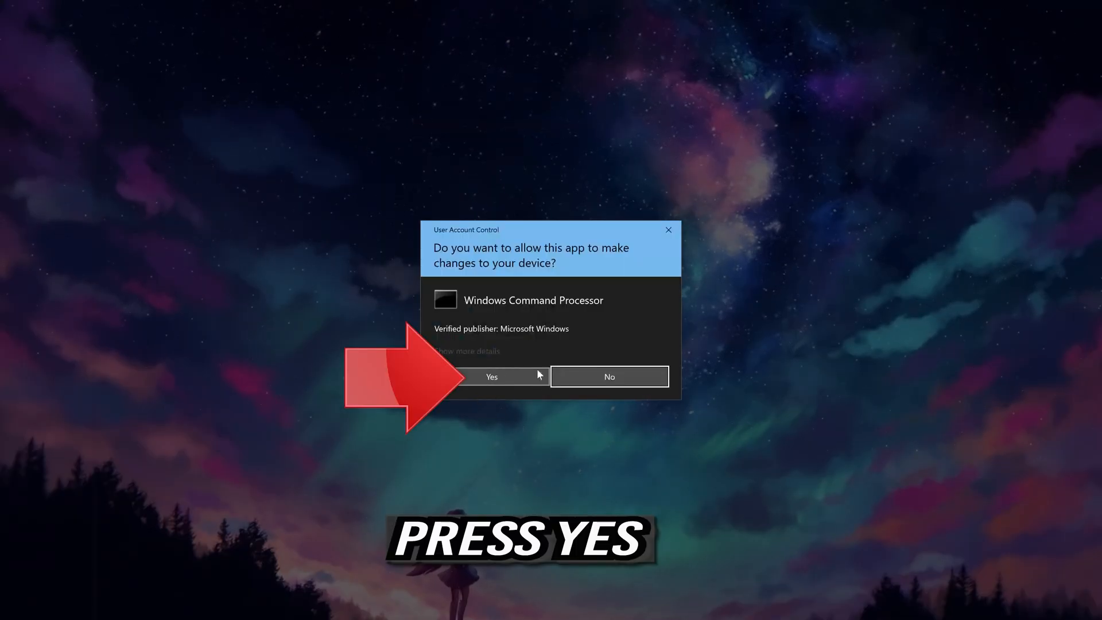
left_click(487, 383)
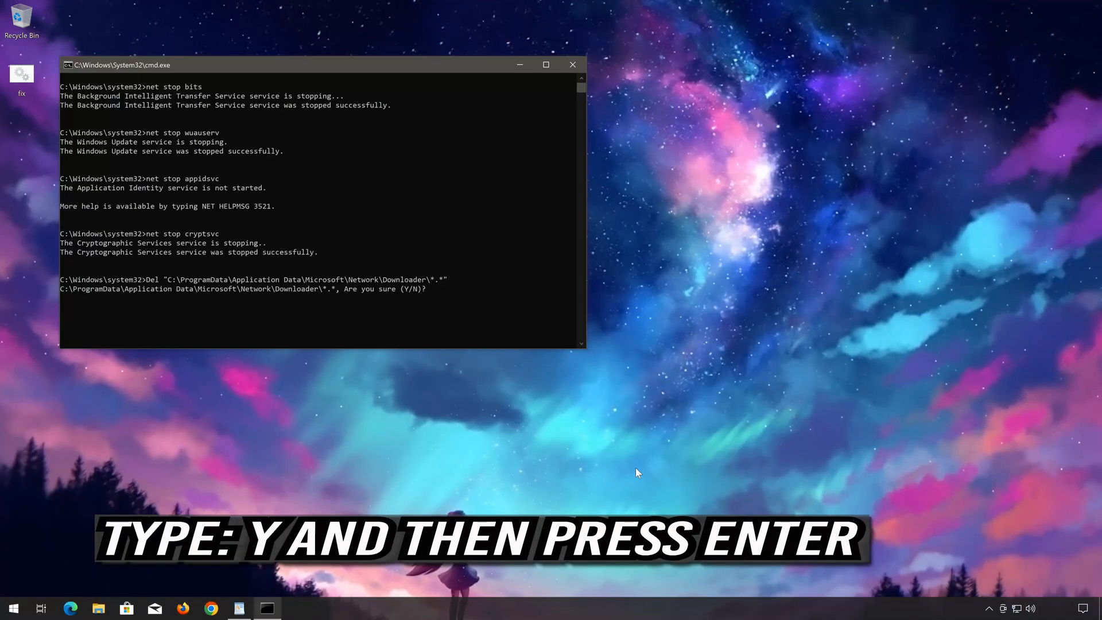
type("y")
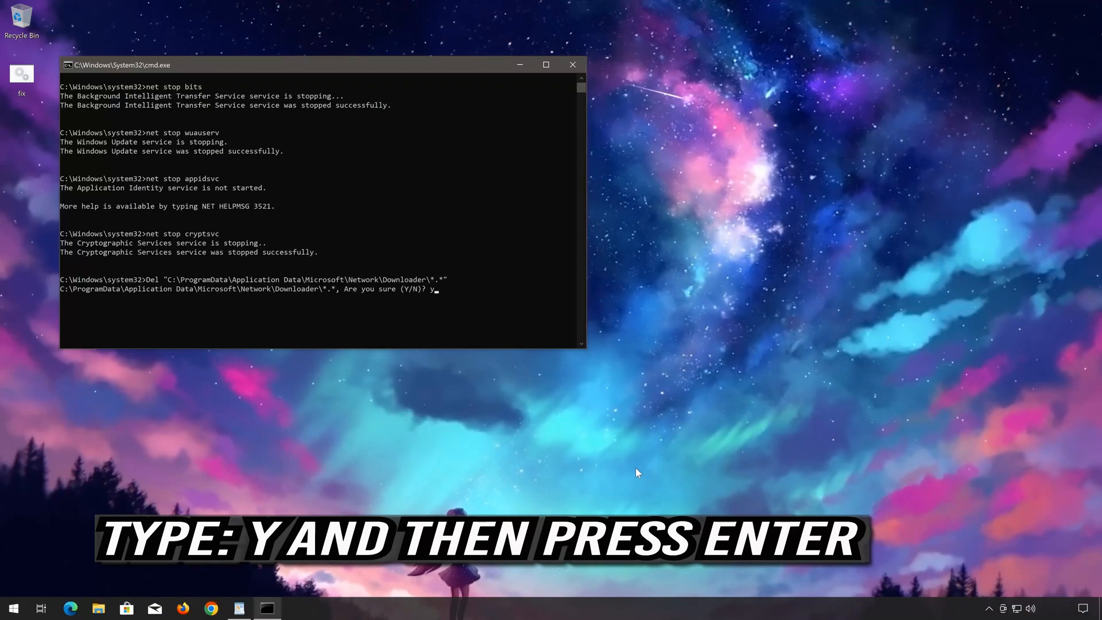
key("Return")
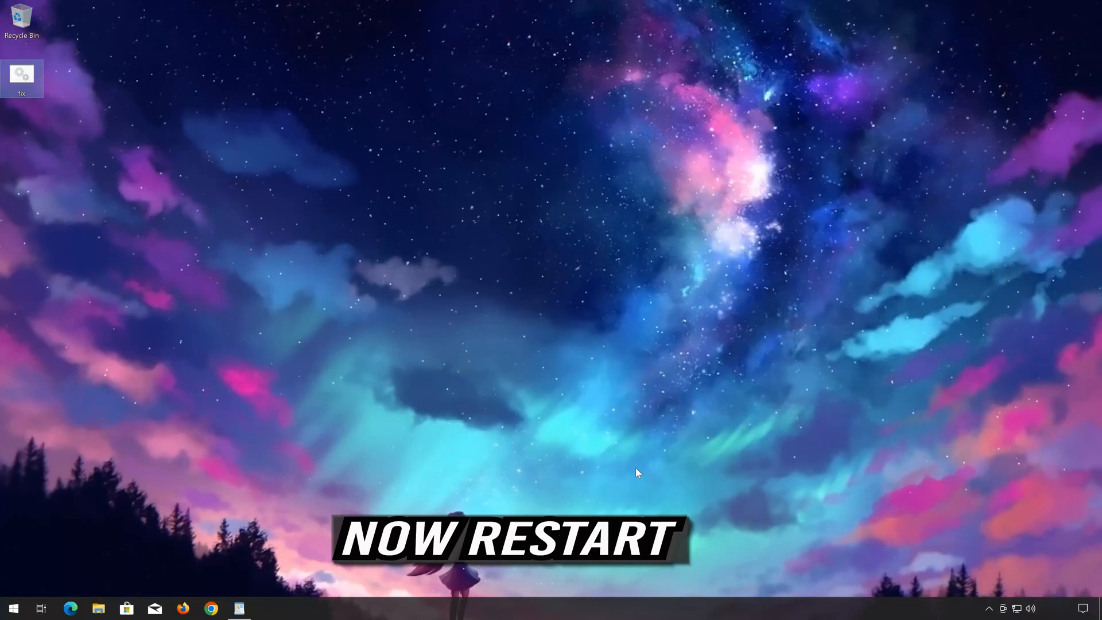
Step: Restart the computer from the Start menu's power options
left_click(635, 467)
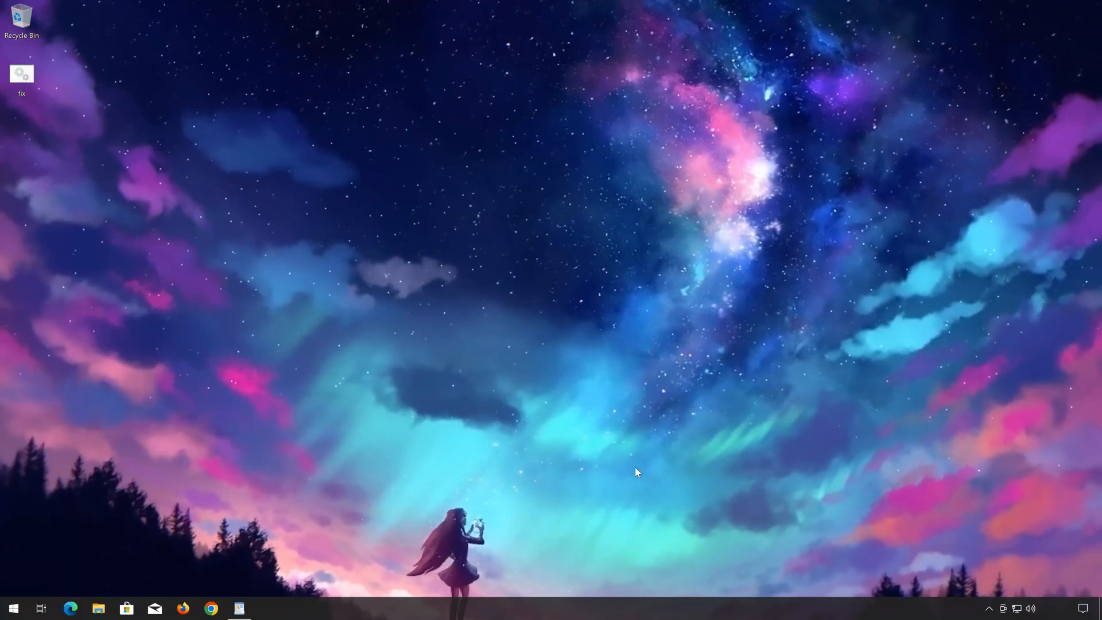
left_click(3, 612)
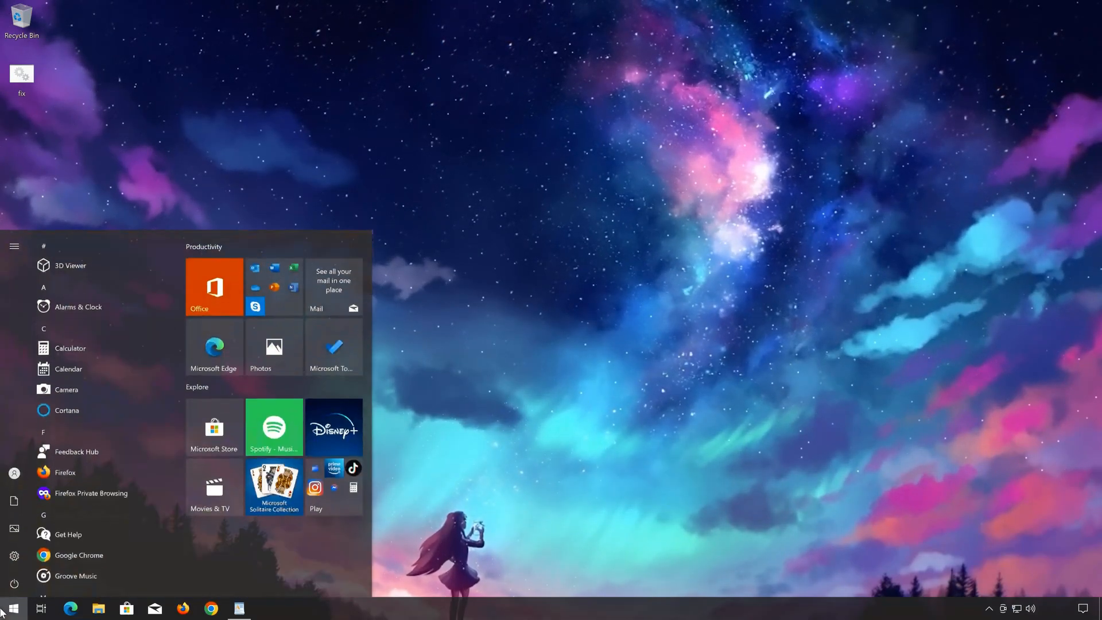
left_click(14, 583)
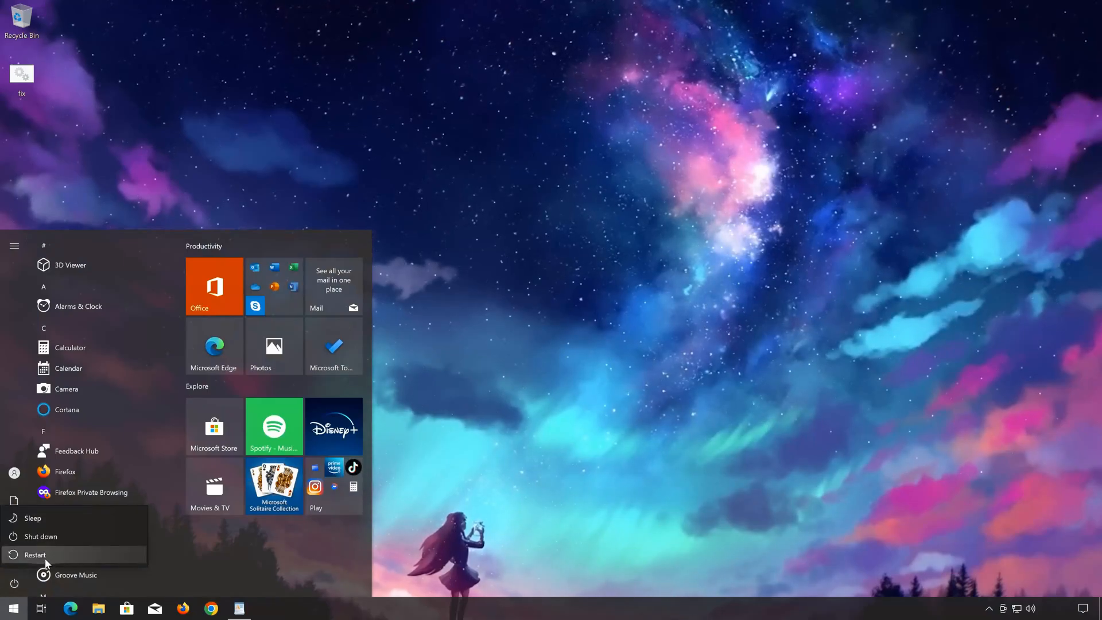
left_click(46, 559)
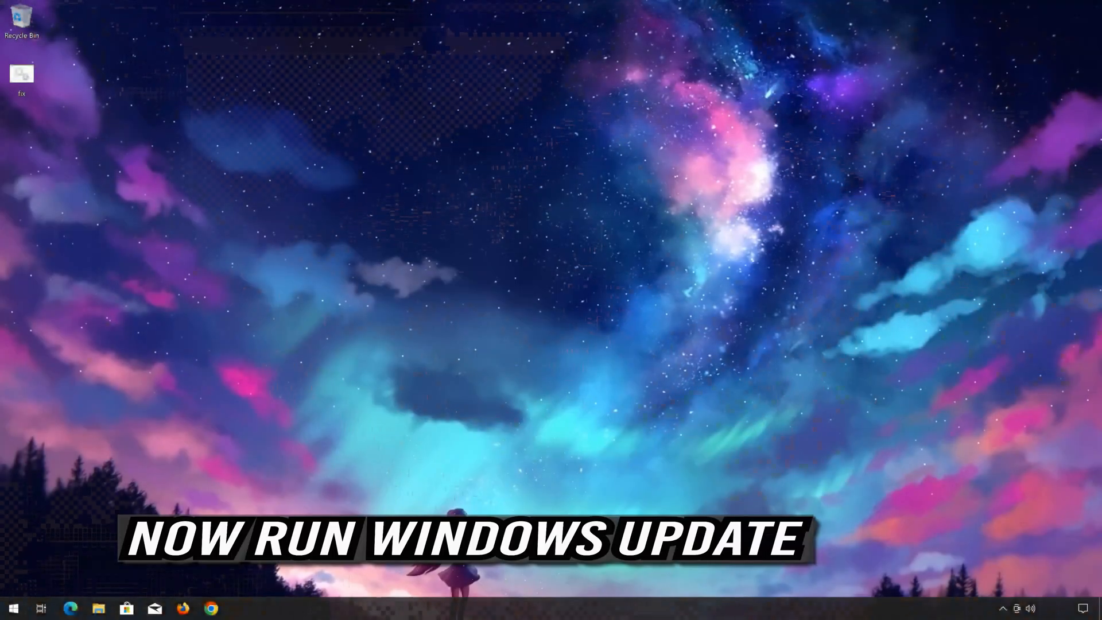
Step: Open Windows Settings and go to Update & Security to run Windows Update
left_click(14, 608)
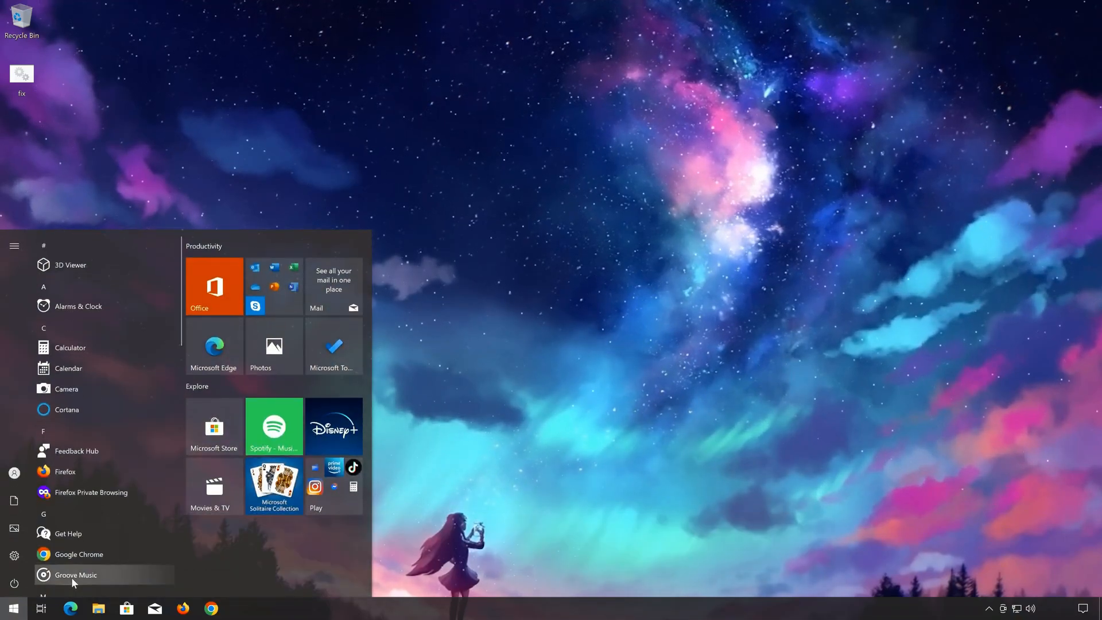
left_click(15, 554)
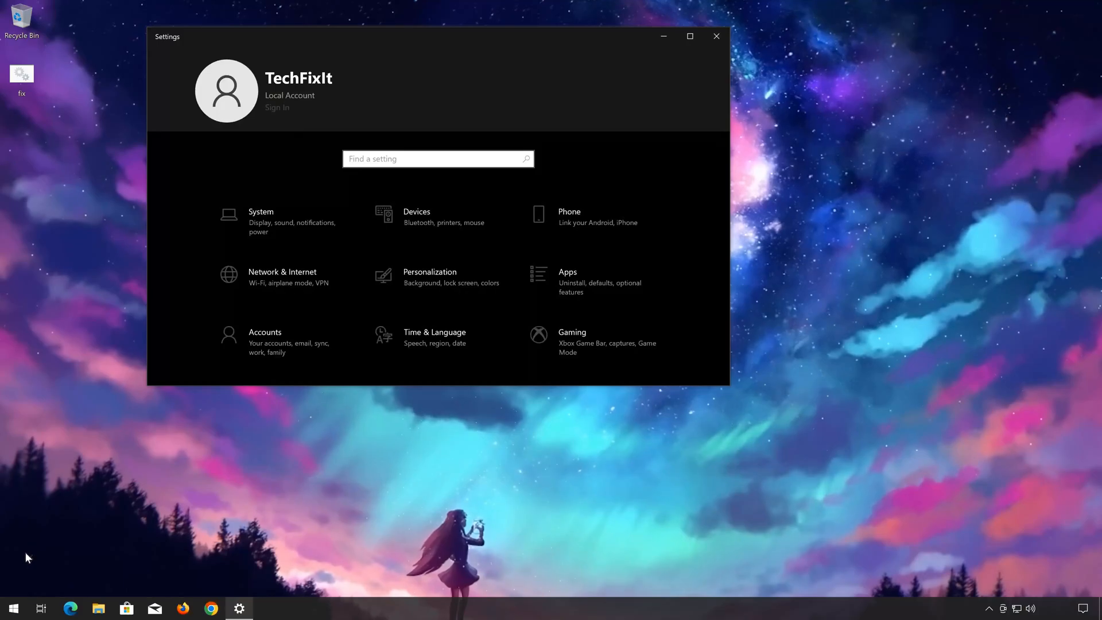
scroll(301, 343, "down", 2)
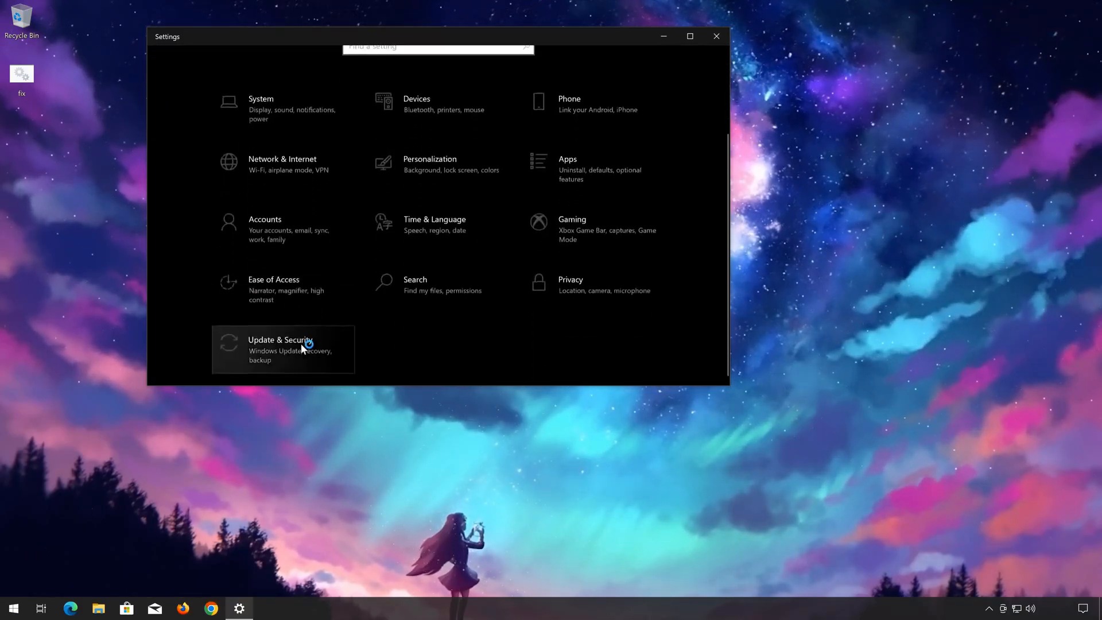
left_click(302, 346)
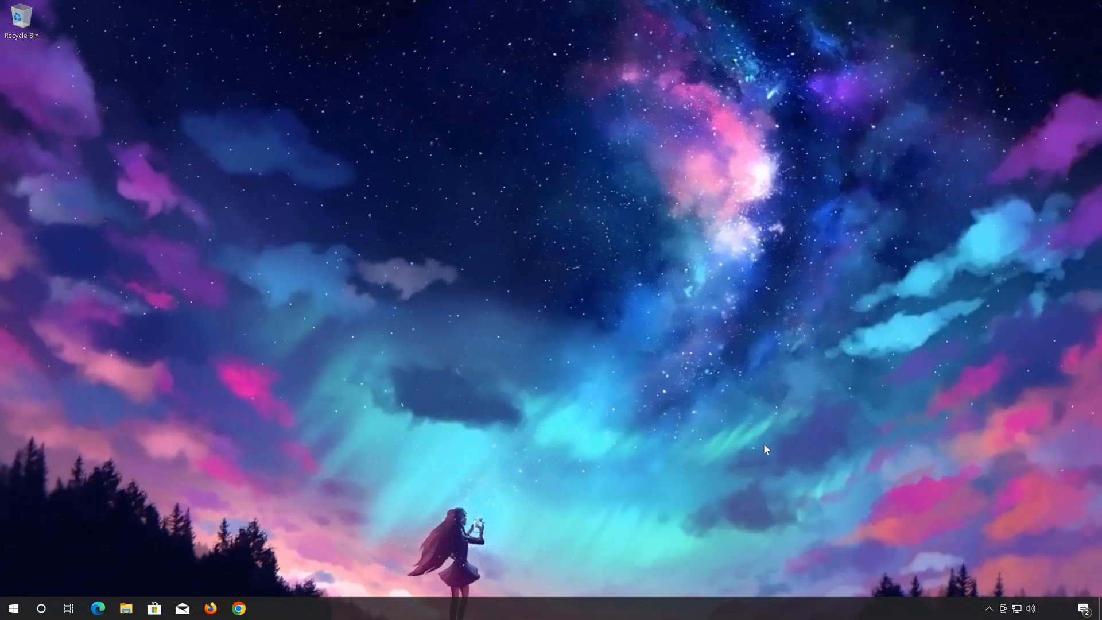
Step: Search for PowerShell, run Windows PowerShell as administrator, and allow it to make changes to the device
key("super")
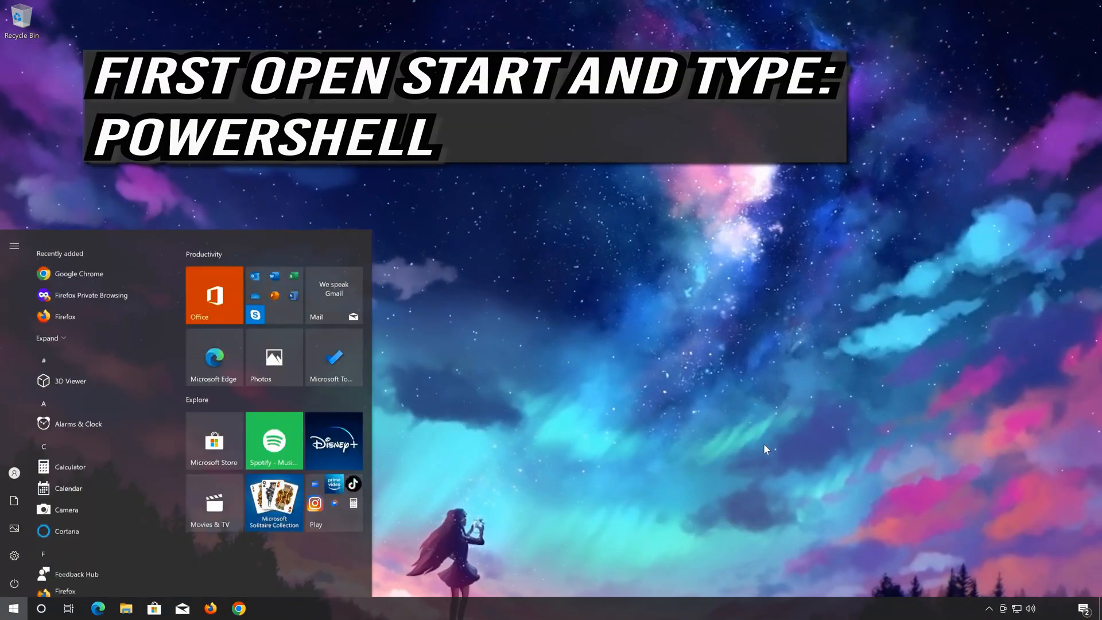
type("poweers")
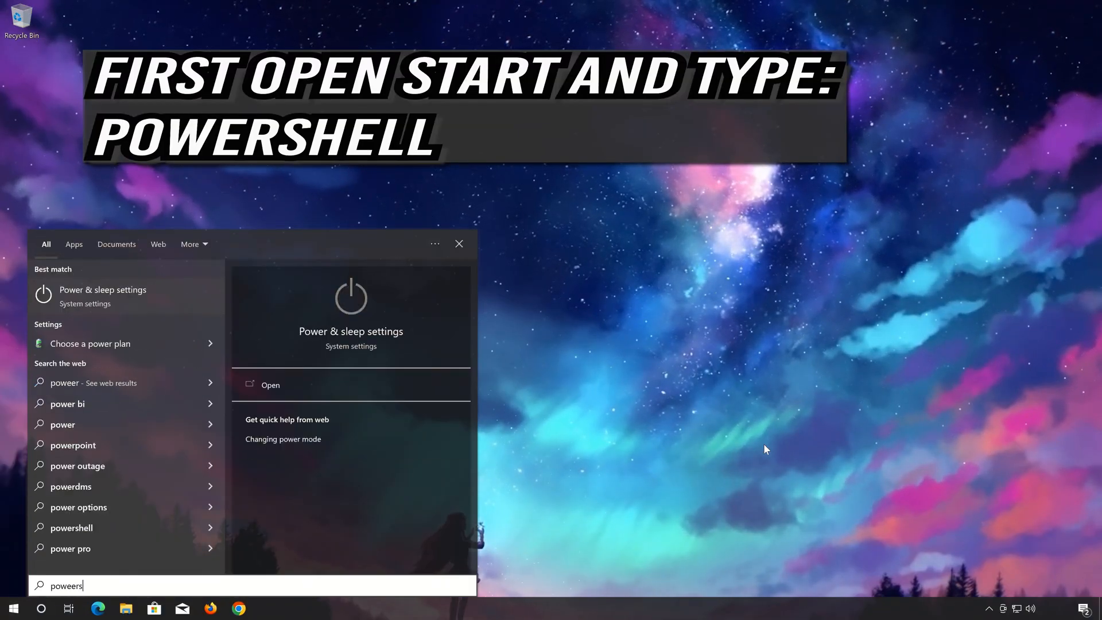
type("hell")
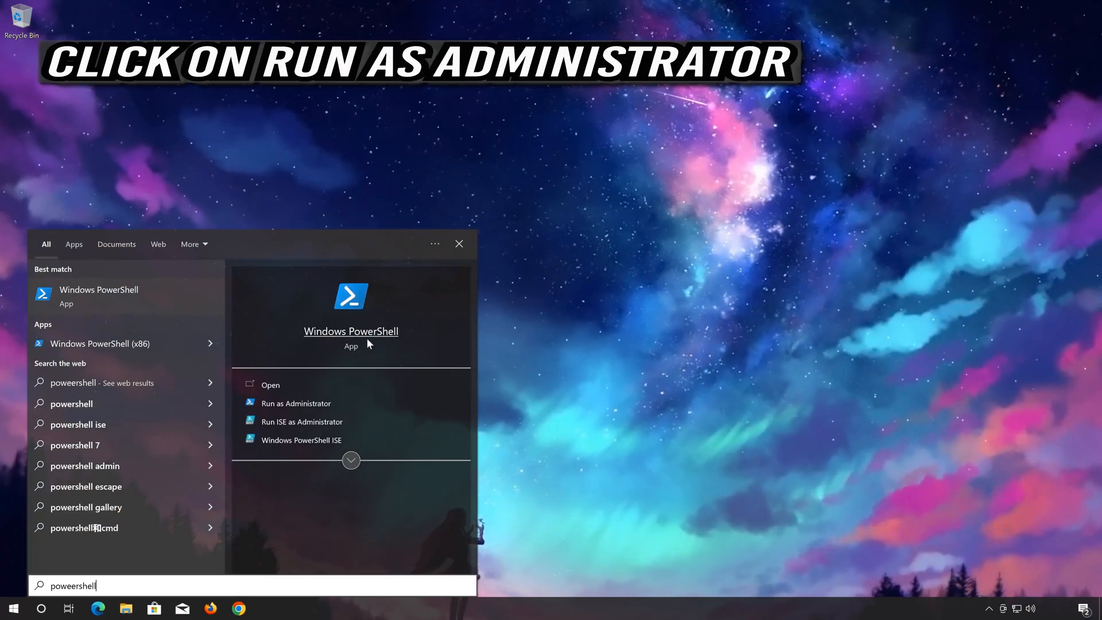
left_click(325, 403)
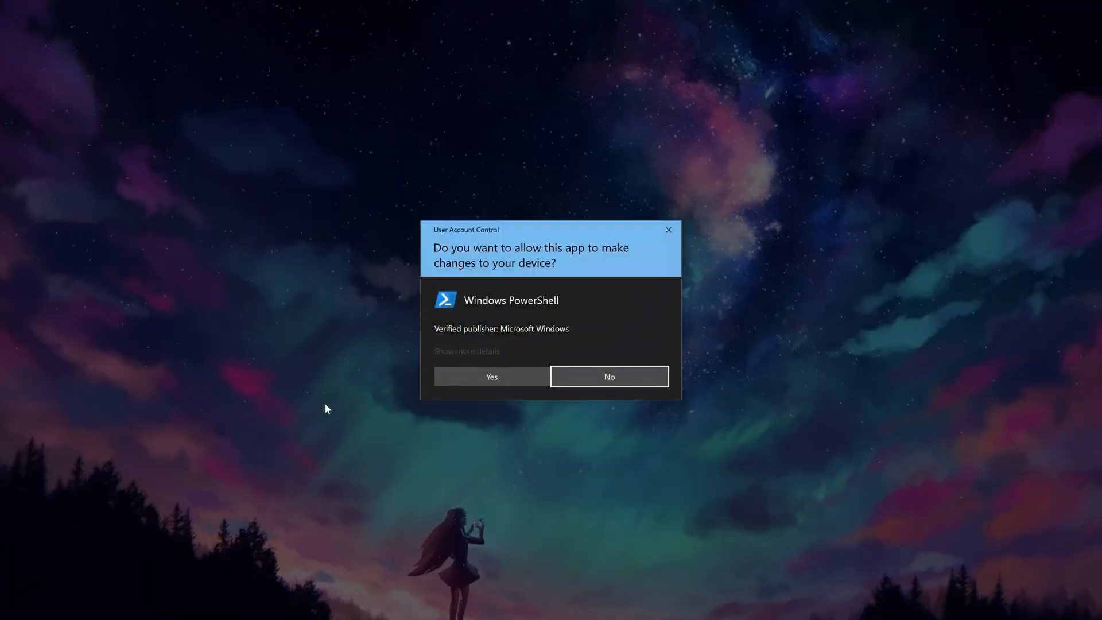
left_click(500, 379)
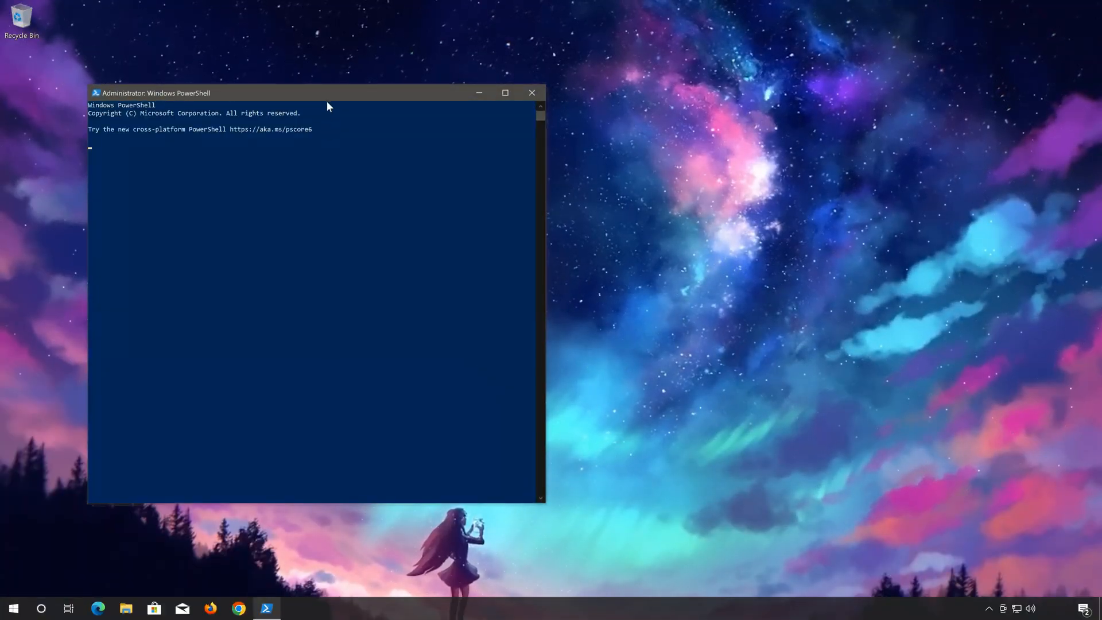
Step: Shrink the PowerShell window and reposition it near the middle of the desktop
left_click_drag(332, 57, 324, 163)
left_click_drag(415, 173, 406, 132)
left_click_drag(312, 121, 304, 135)
left_click_drag(400, 142, 405, 135)
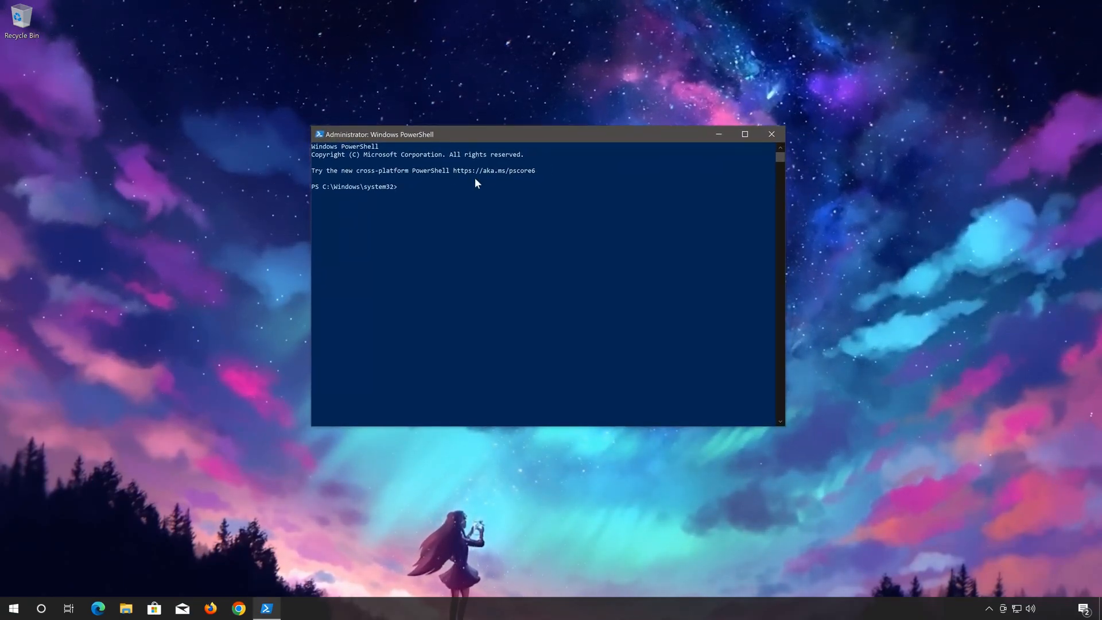
Step: Run the system file check command sfc /scannow at the PowerShell prompt
left_click(482, 193)
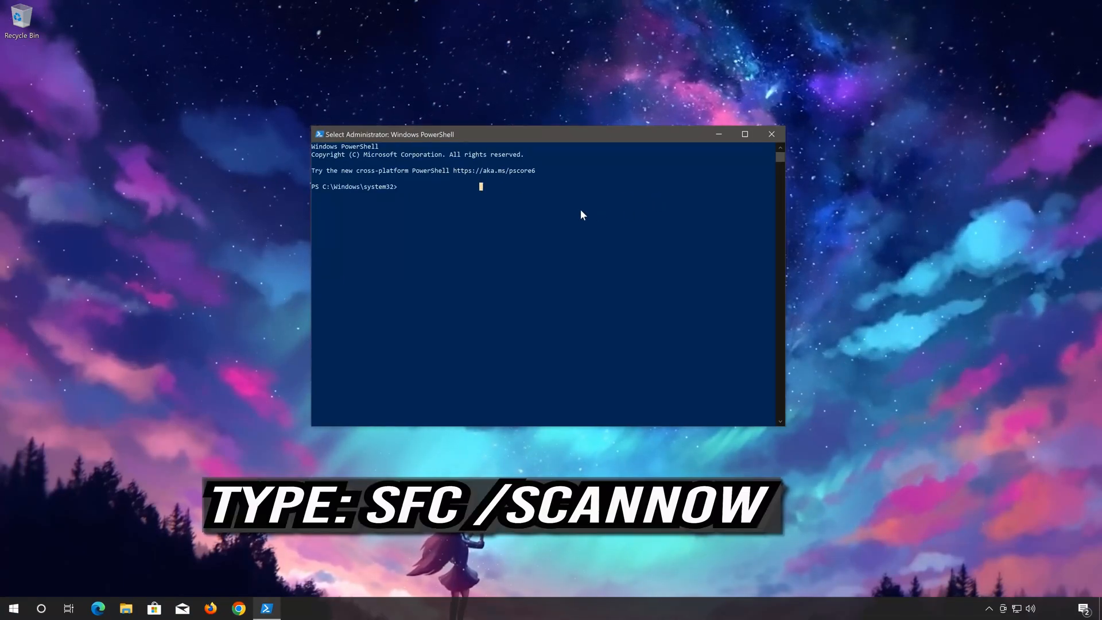
key("Escape")
type("sfc /scannow")
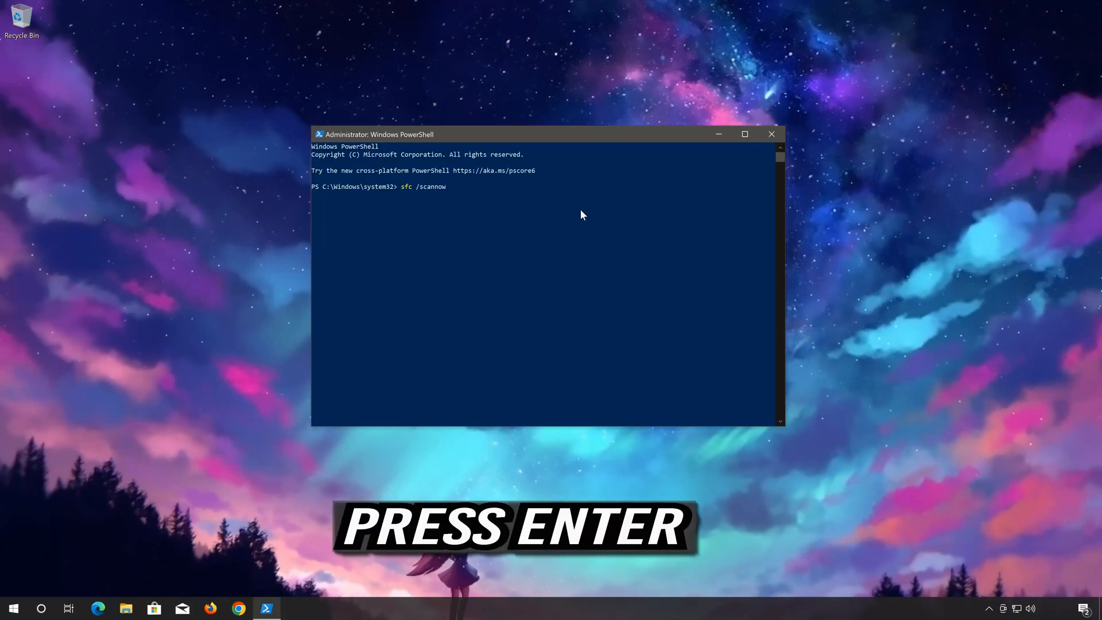
key("Return")
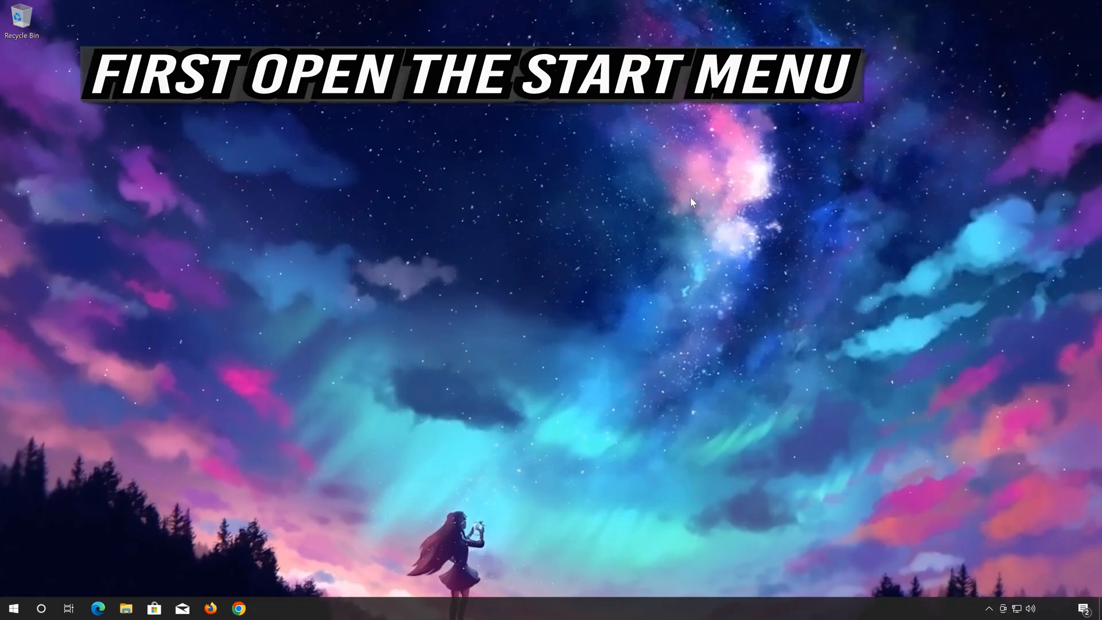
Step: Open the Update & Security section of Windows Settings
left_click(7, 612)
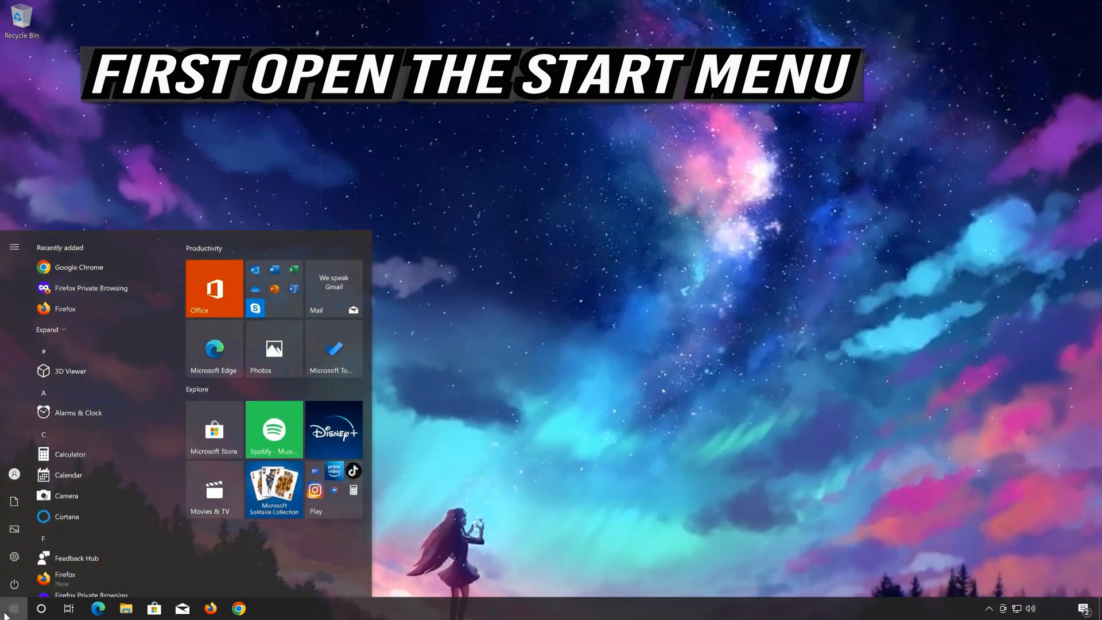
mouse_move(17, 554)
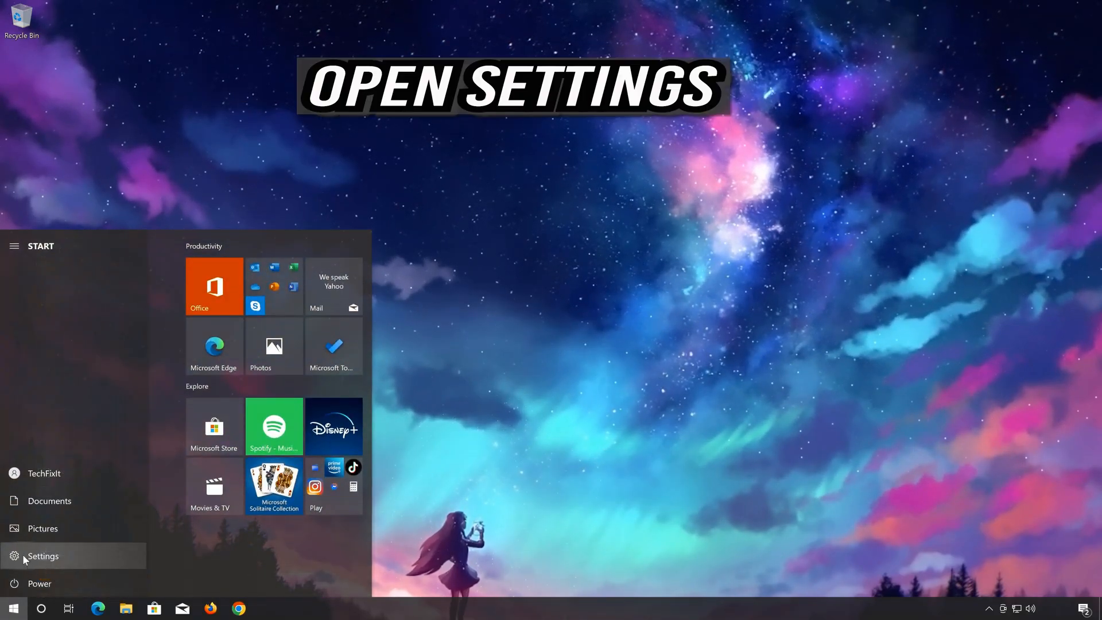
left_click(104, 556)
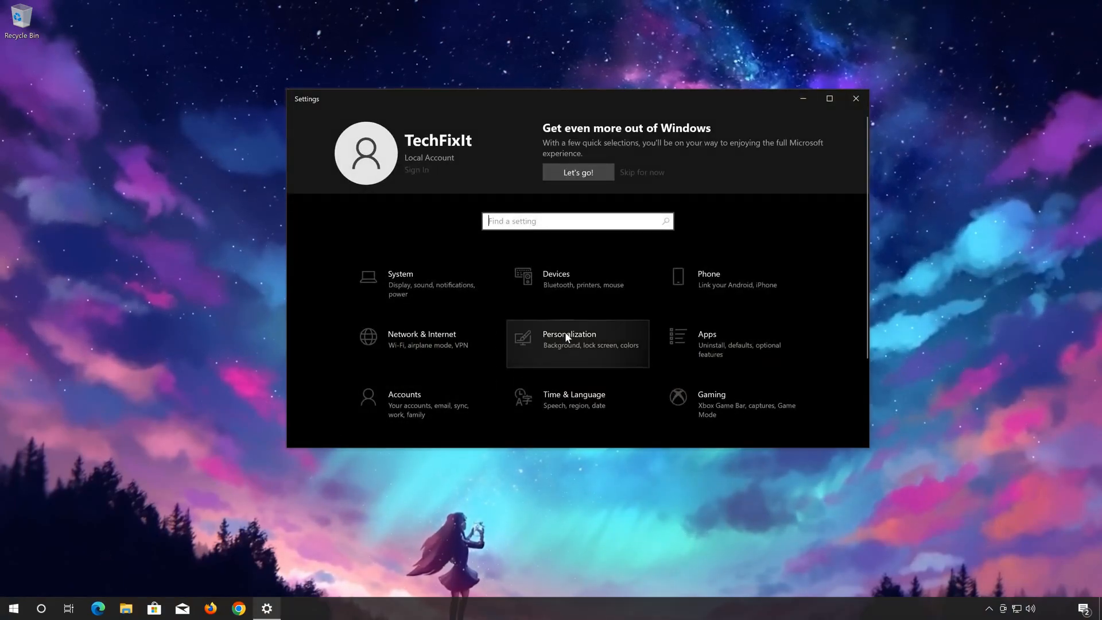
scroll(565, 333, "down", 2)
scroll(565, 331, "down", 1)
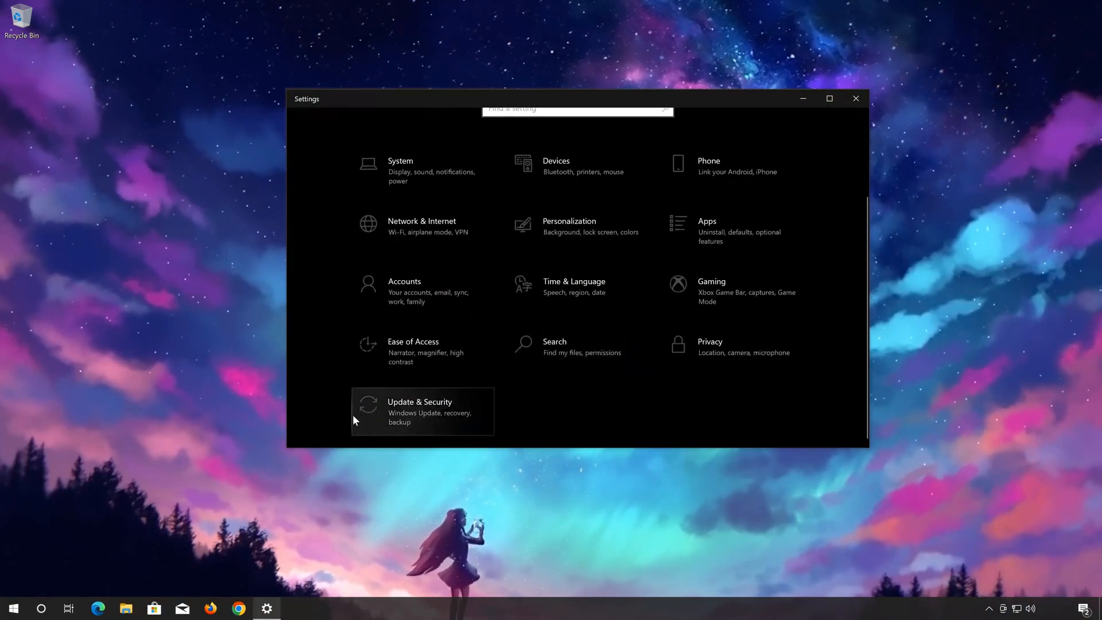
left_click(436, 411)
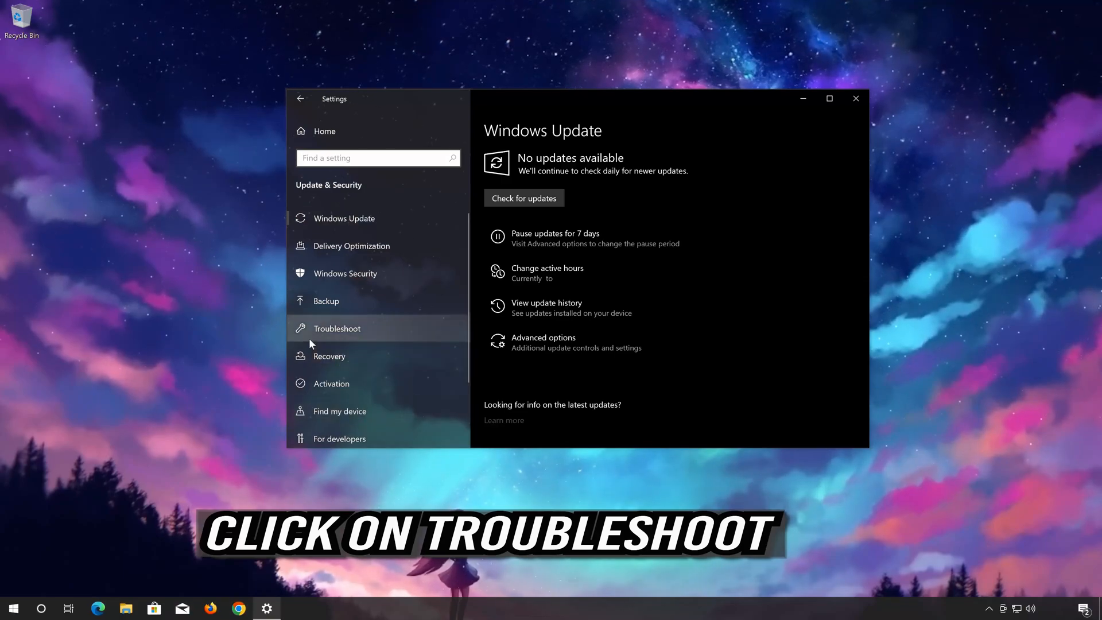
Step: Go to the Troubleshoot page and open the list of additional troubleshooters
left_click(396, 331)
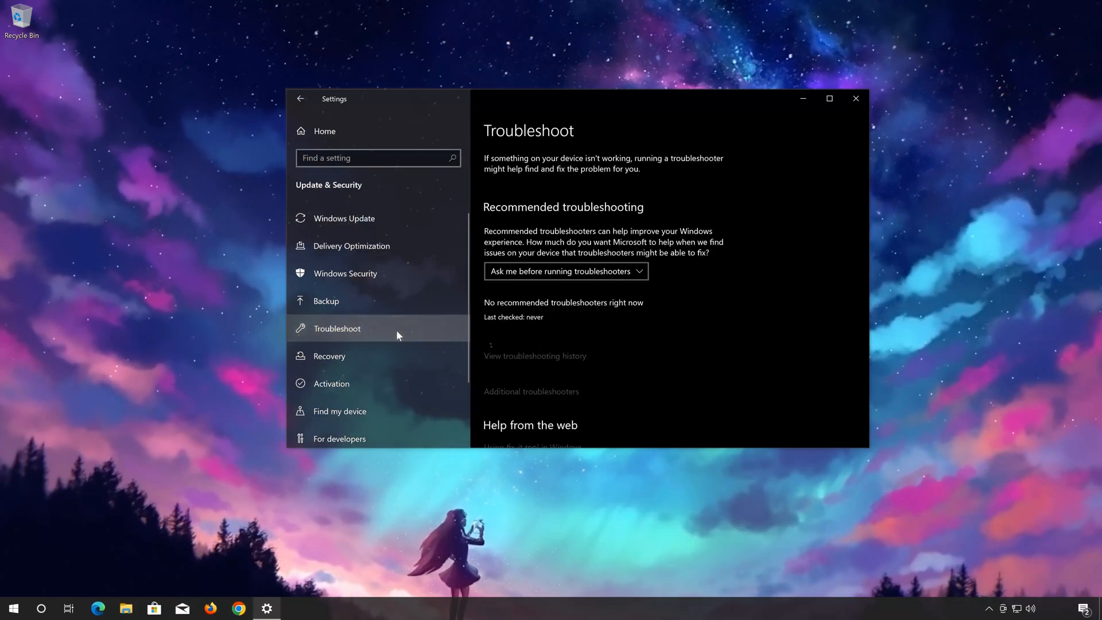
scroll(699, 319, "down", 3)
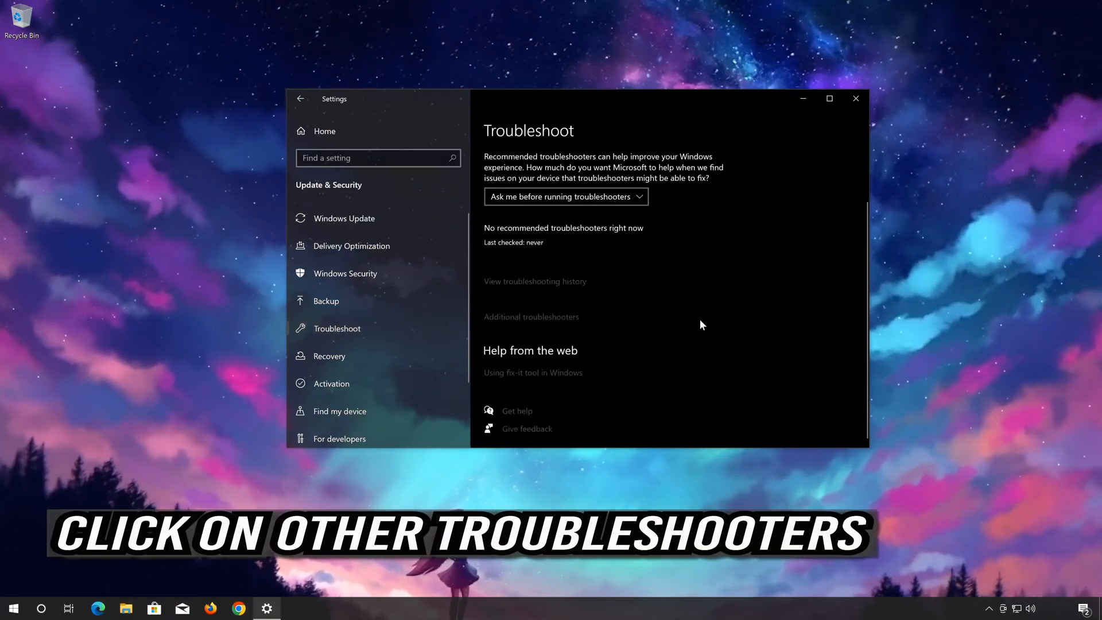
scroll(699, 318, "up", 1)
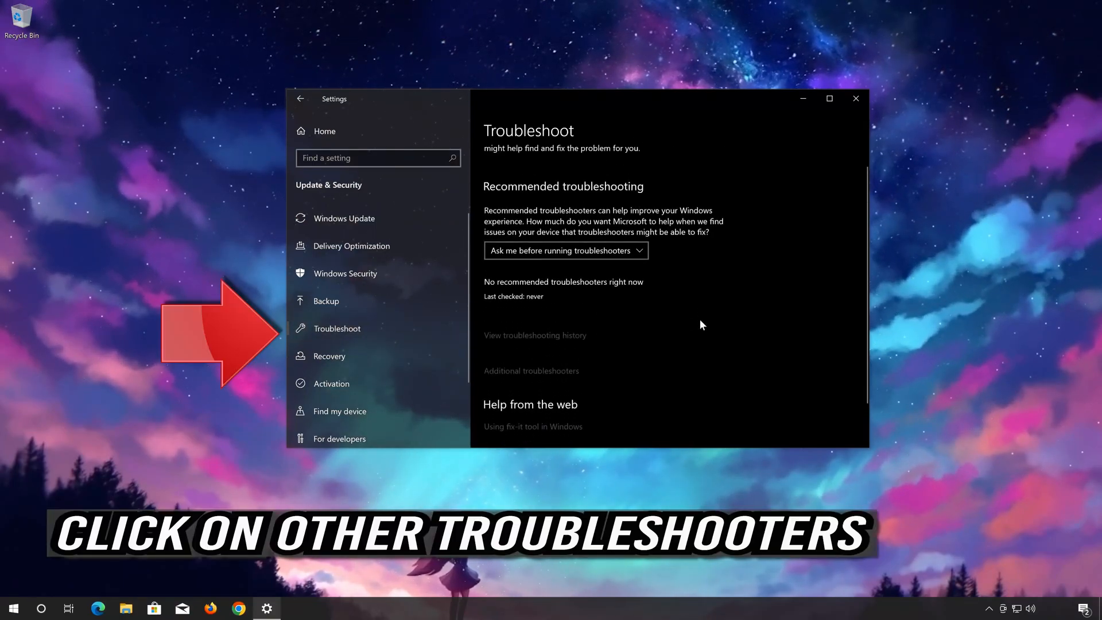
scroll(698, 318, "down", 1)
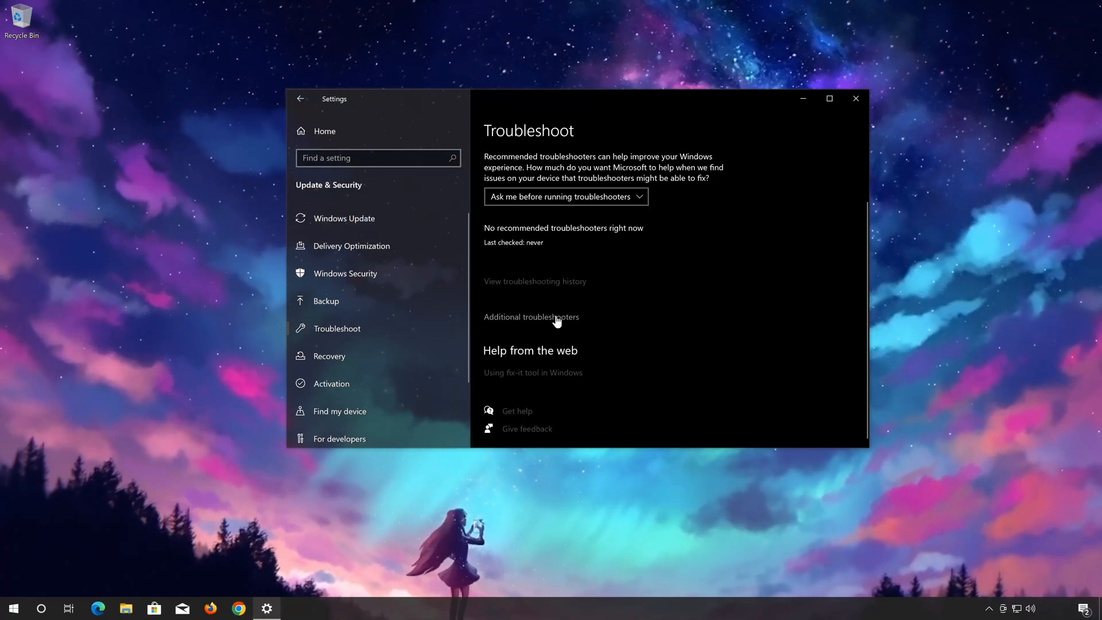
left_click(557, 319)
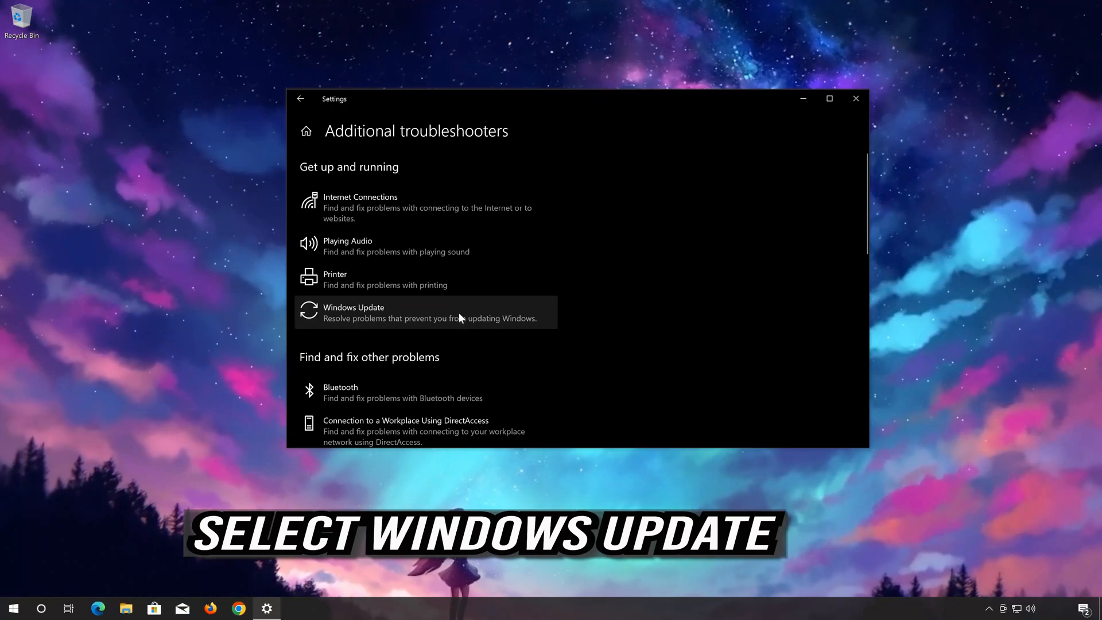
Step: Run the Windows Update troubleshooter, then close it and the Settings window once troubleshooting has completed
left_click(419, 313)
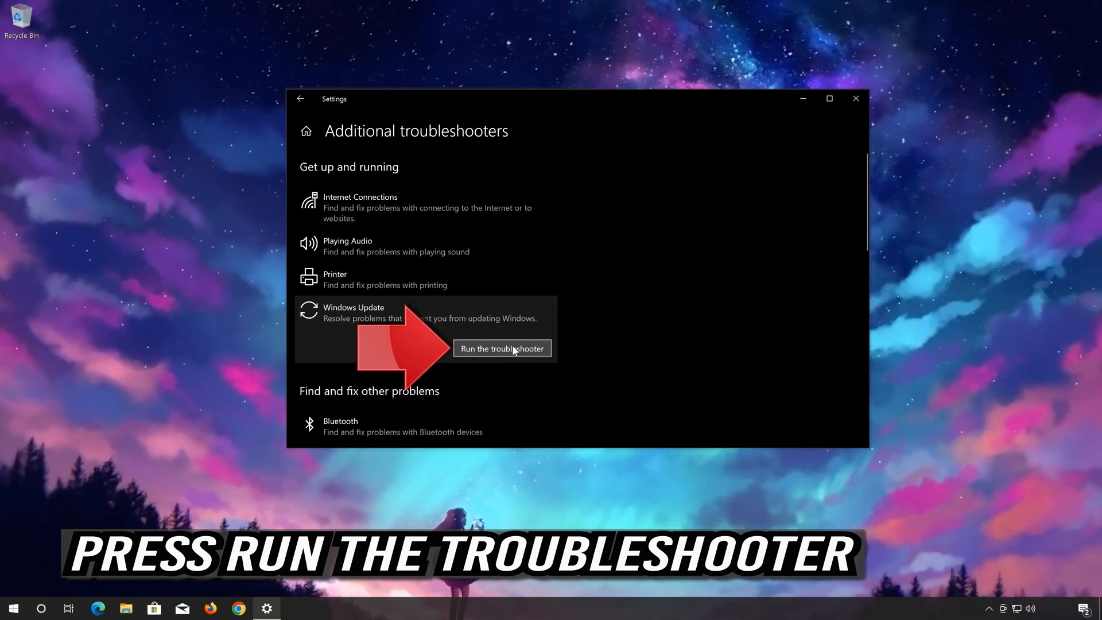
left_click(513, 348)
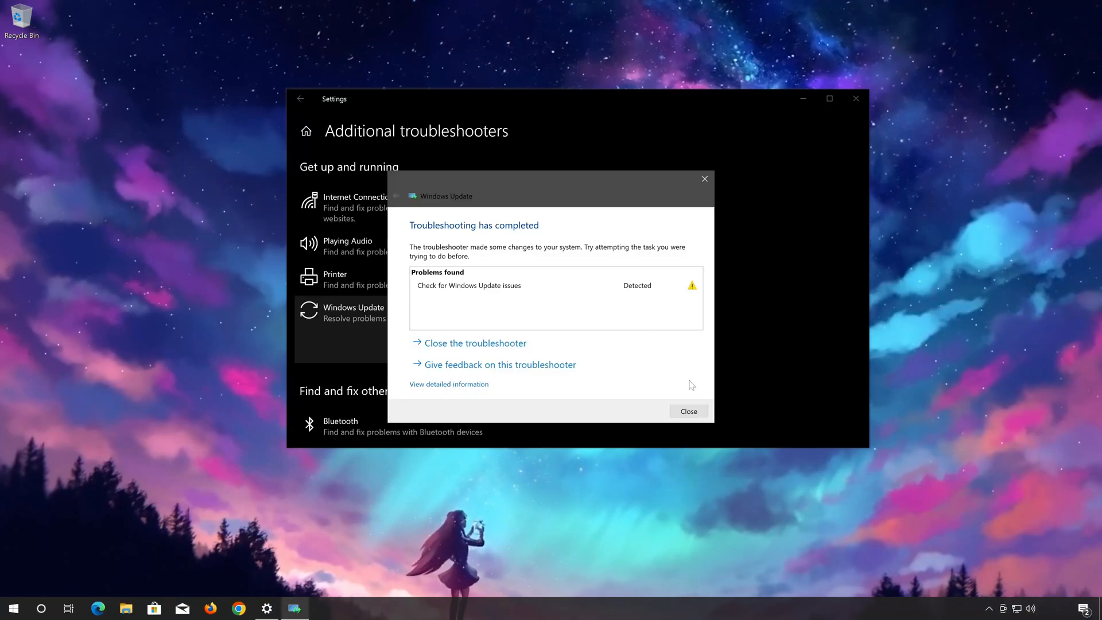
left_click(698, 411)
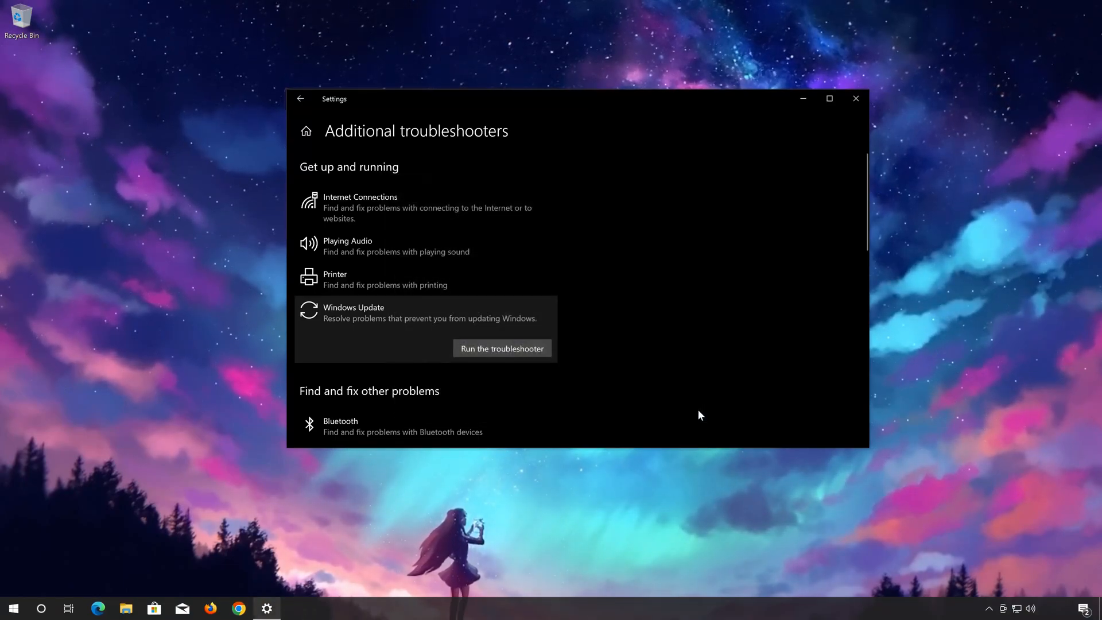
left_click(859, 98)
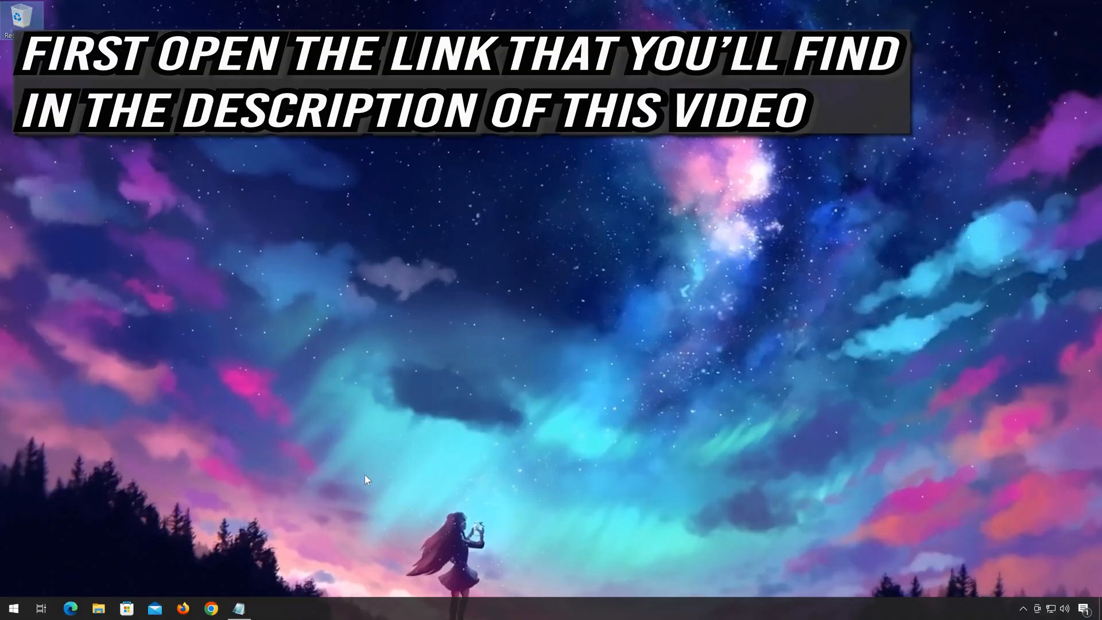
Step: Copy the selected download link from the open untitled Notepad document and get the Notepad window out of the way
left_click(240, 608)
right_click(507, 234)
left_click(528, 267)
left_click(691, 206)
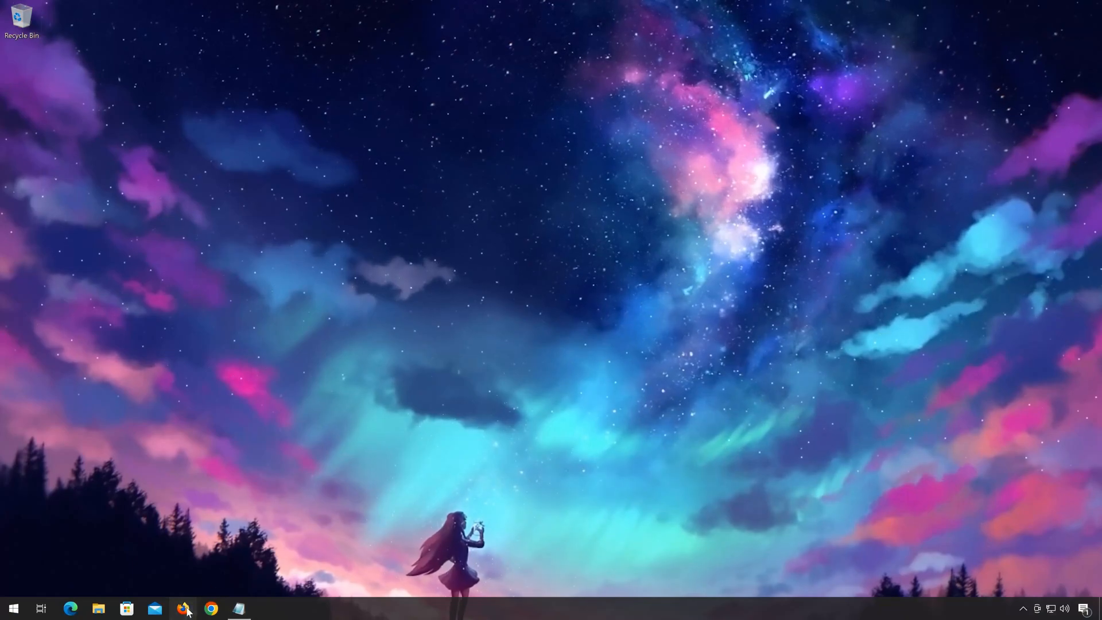
Step: Switch to Firefox, load the copied link to the Download Windows 10 page, and find the Windows 10 2022 Update section
left_click(187, 609)
right_click(531, 151)
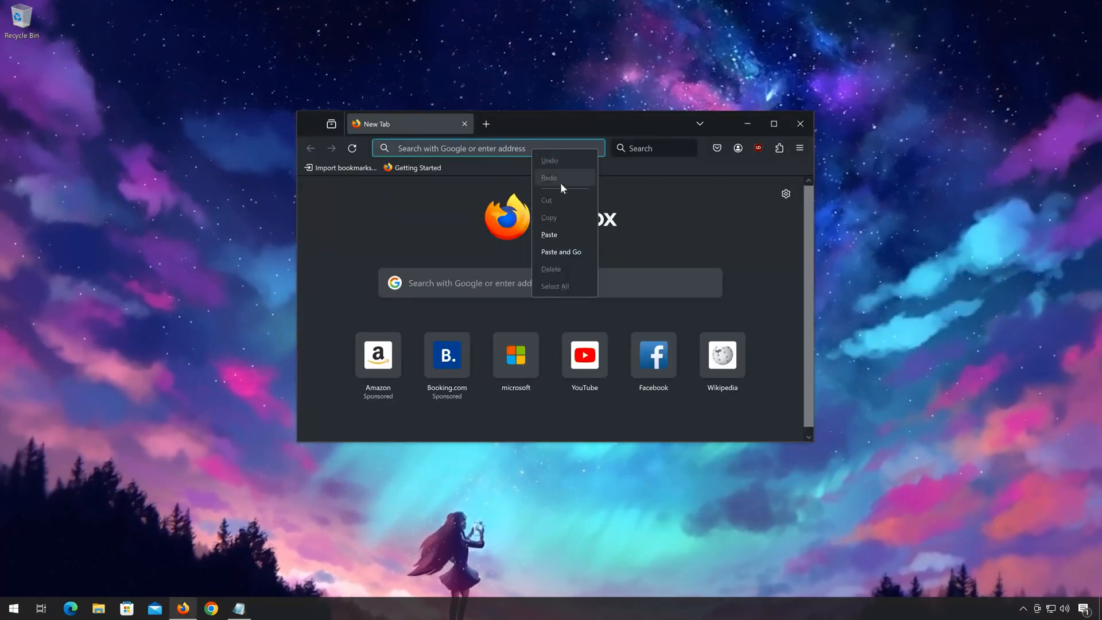
left_click(571, 253)
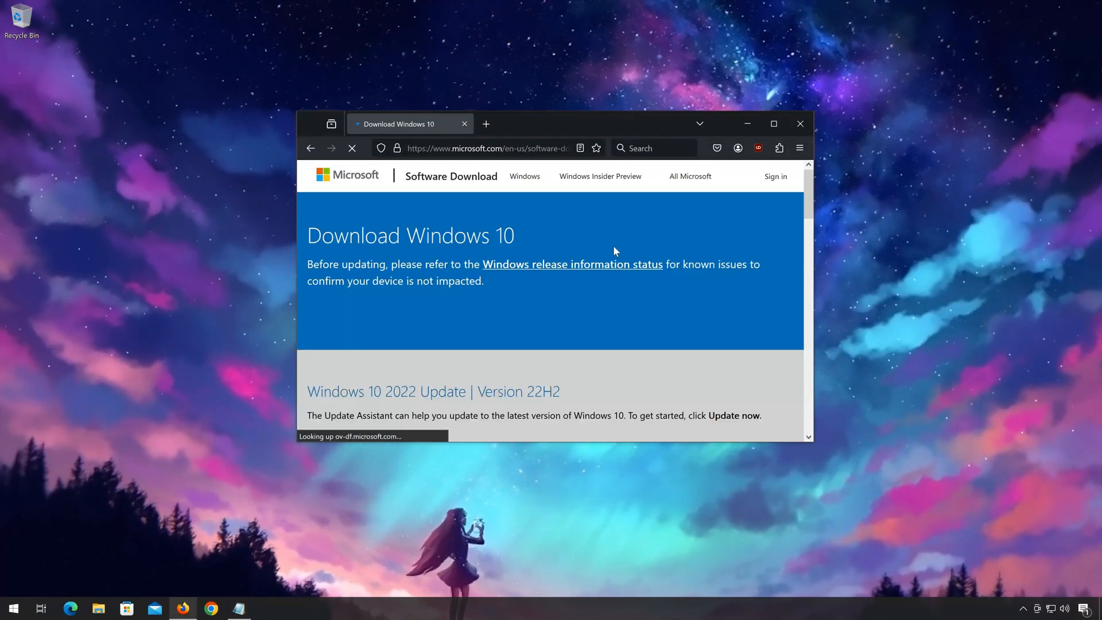
scroll(612, 255, "down", 5)
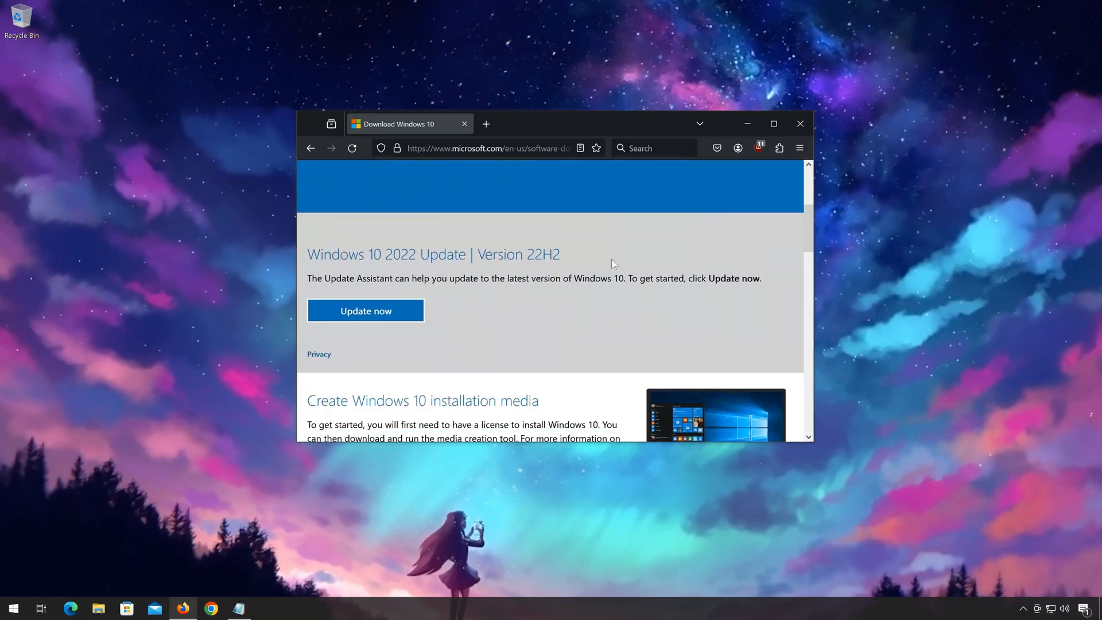
Step: Download the Windows 10 media creation tool from the Create Windows 10 installation media section, then close the browser
scroll(611, 262, "down", 2)
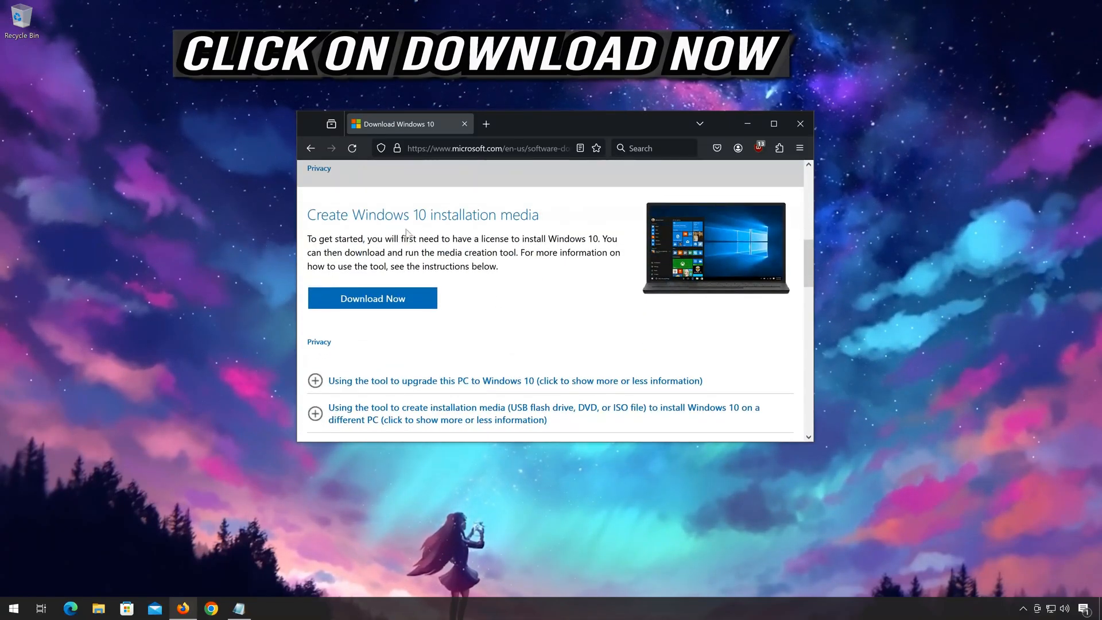
left_click(410, 300)
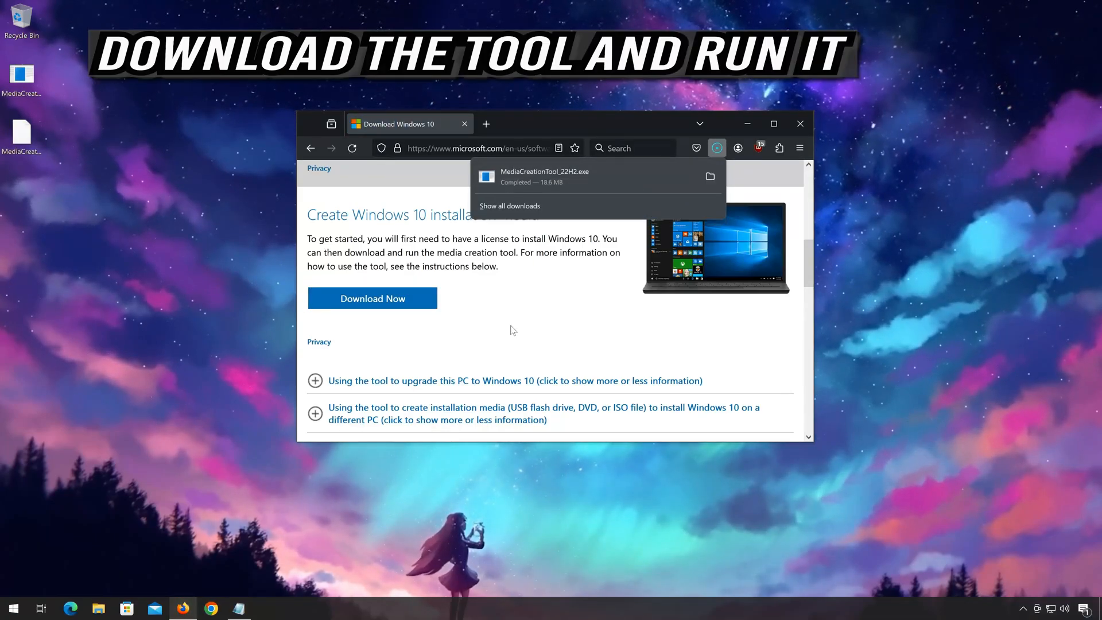
left_click(800, 123)
Step: Run the downloaded MediaCreationTool_22H2 file from the desktop and allow it to make changes to the device
left_click(22, 123)
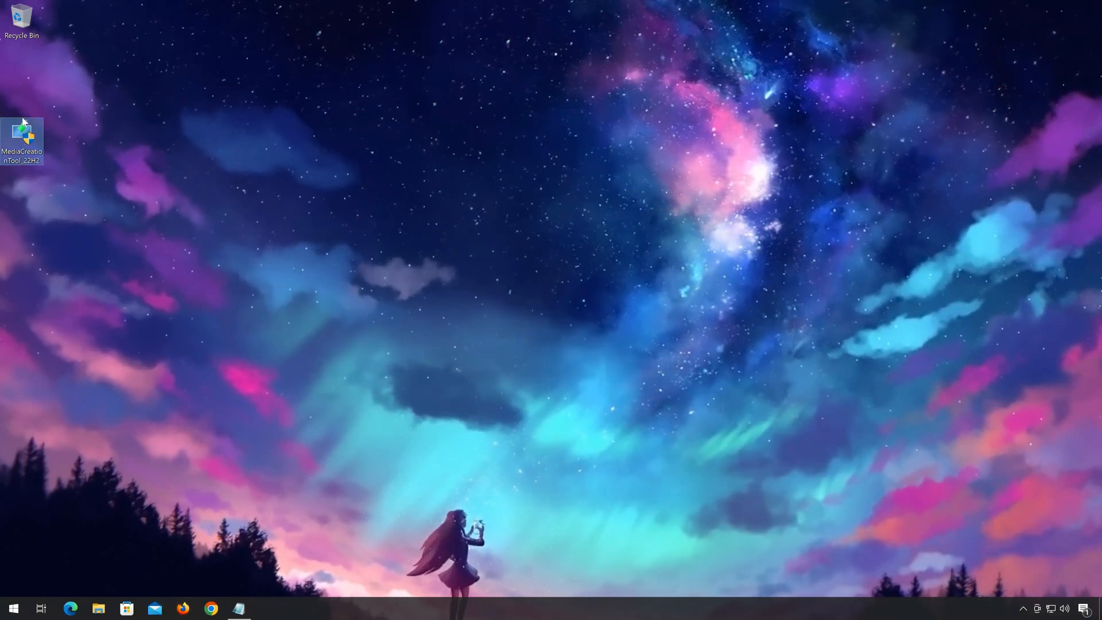
double_click(26, 141)
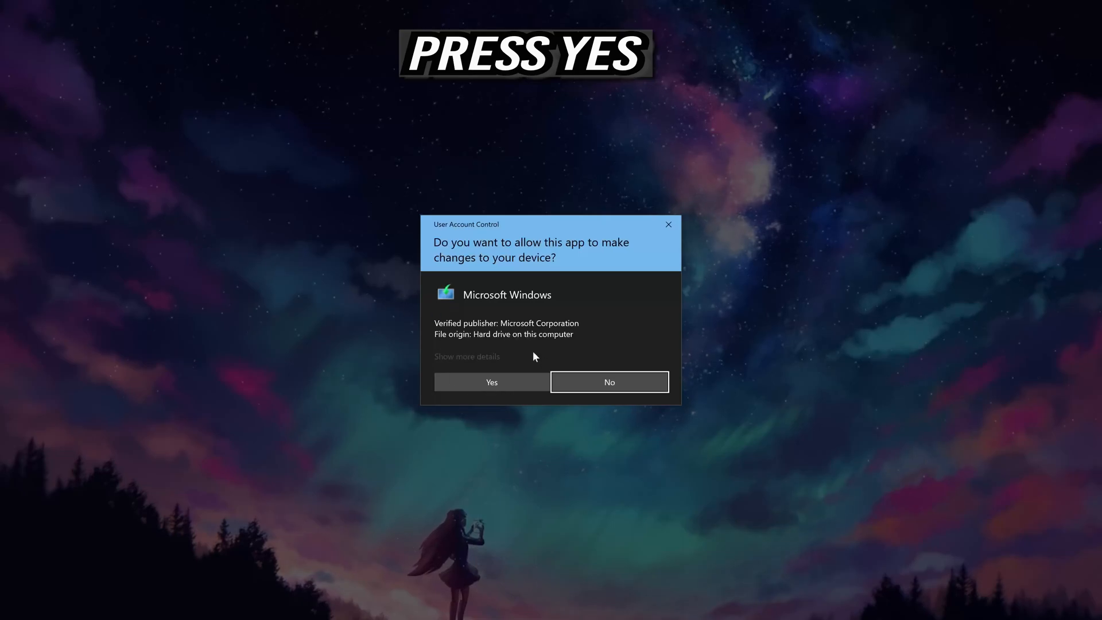
left_click(487, 386)
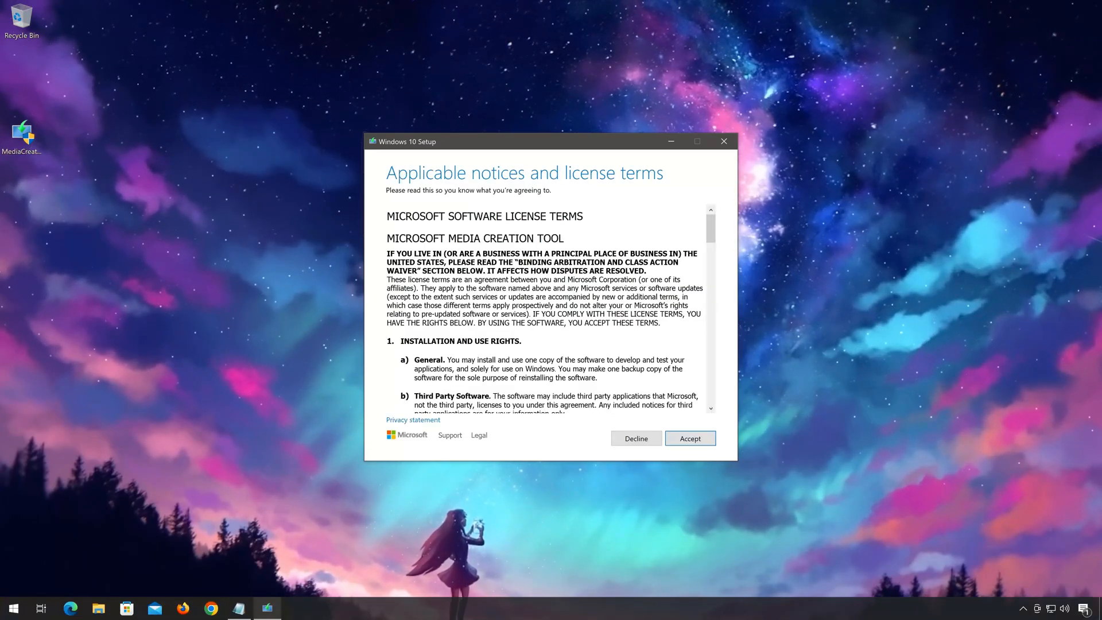
Step: Complete Windows 10 Setup with Upgrade this PC now, accepting both sets of license terms, and start the installation keeping personal files and apps
left_click(701, 438)
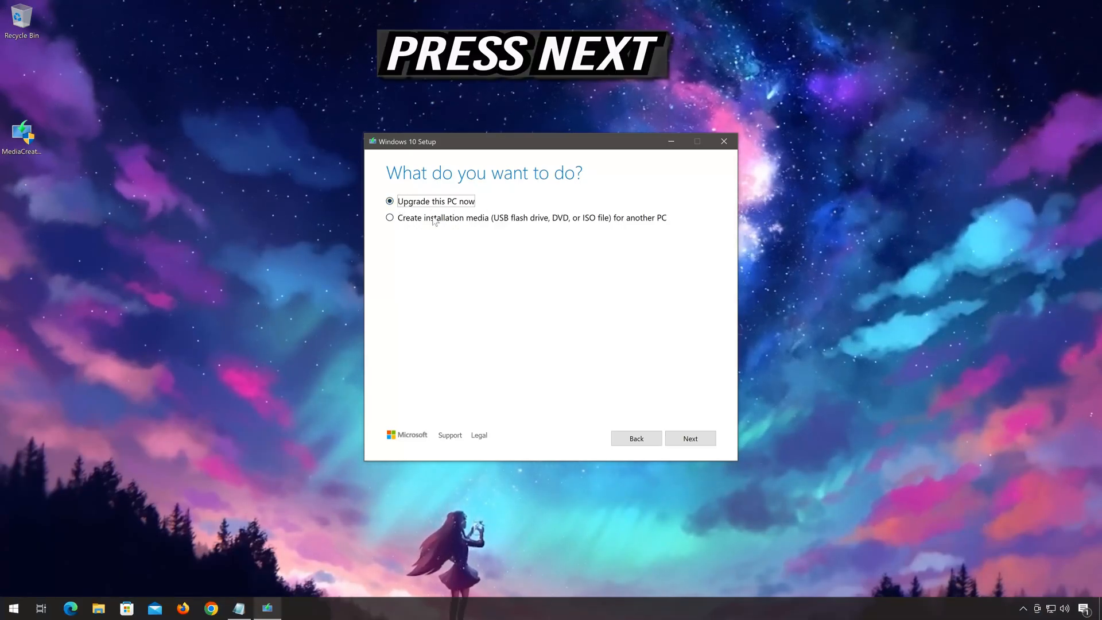
left_click(690, 439)
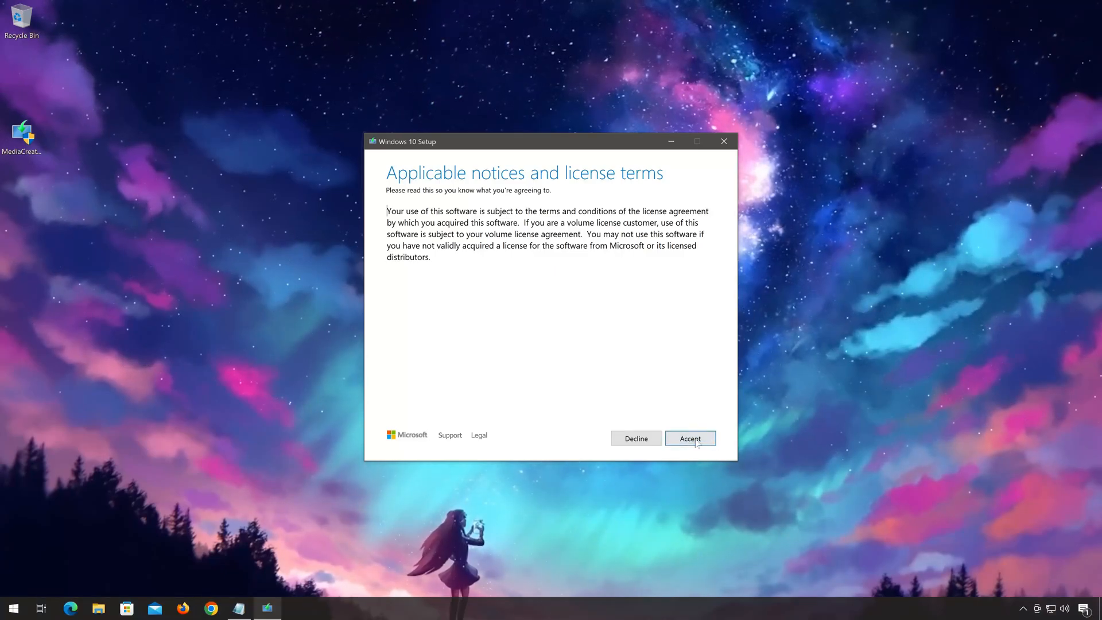
left_click(696, 439)
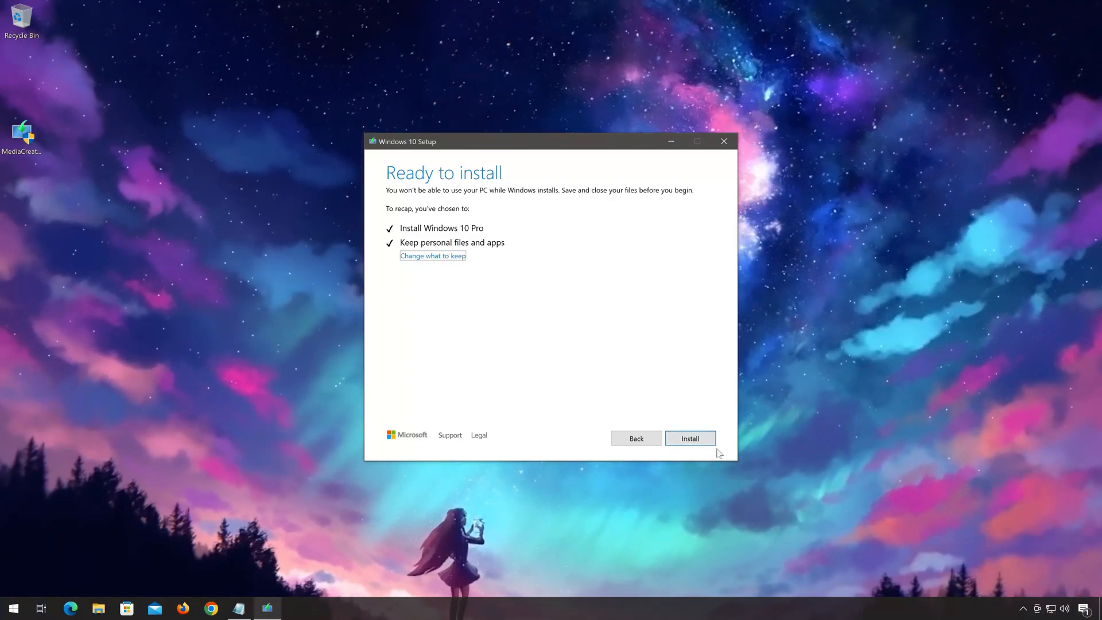
left_click(693, 444)
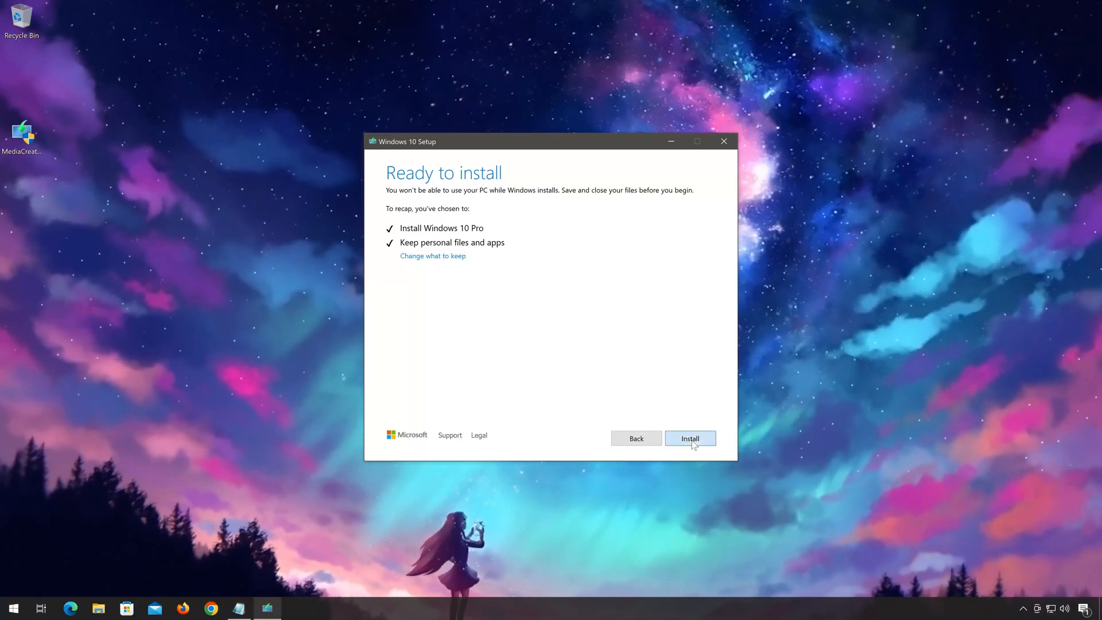